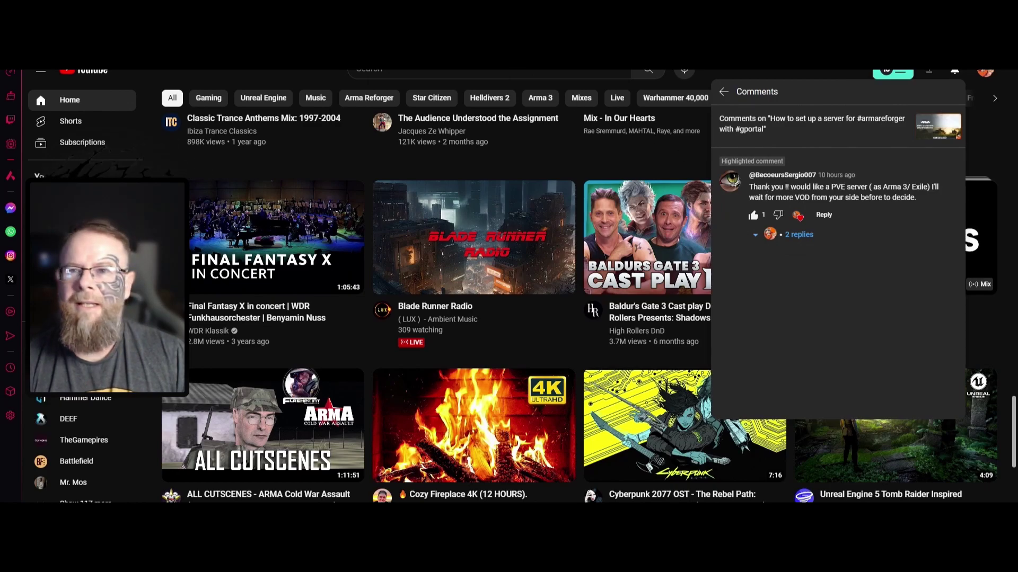
Switch from the YouTube video tab to the GPORTAL website.
{"action": "key", "text": "ctrl+Tab"}
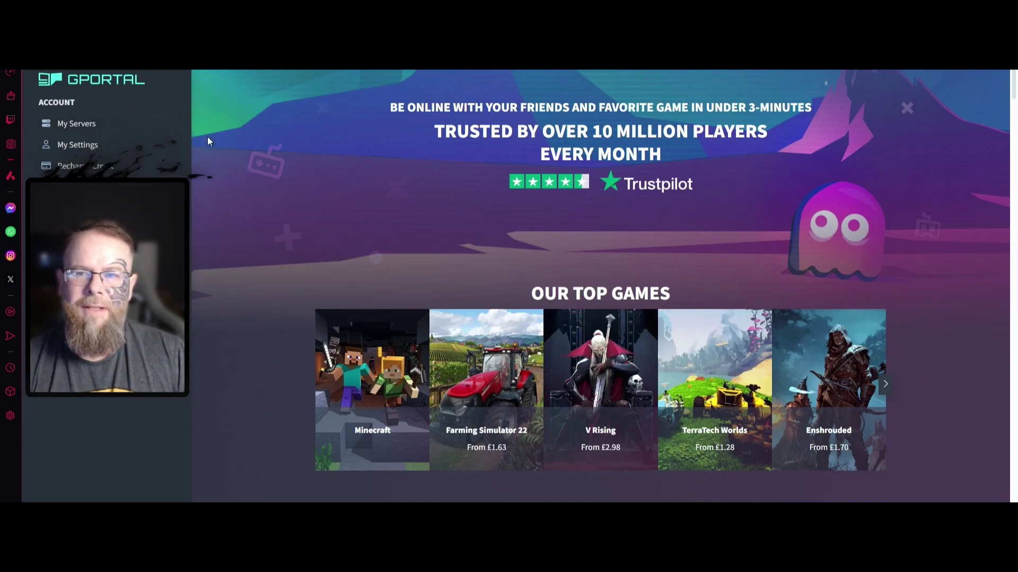
Scroll down to the A-Z games list and open the ArmA 3 Exile Mod hosting page.
{"action": "mouse_move", "coordinate": [339, 349]}
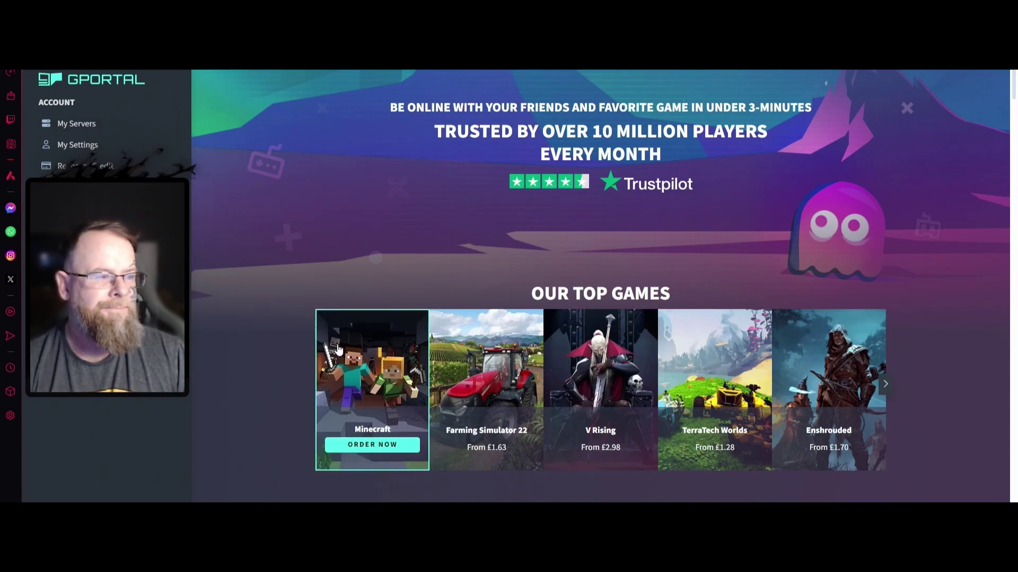
{"action": "scroll", "coordinate": [583, 387], "scroll_direction": "down", "scroll_amount": 10}
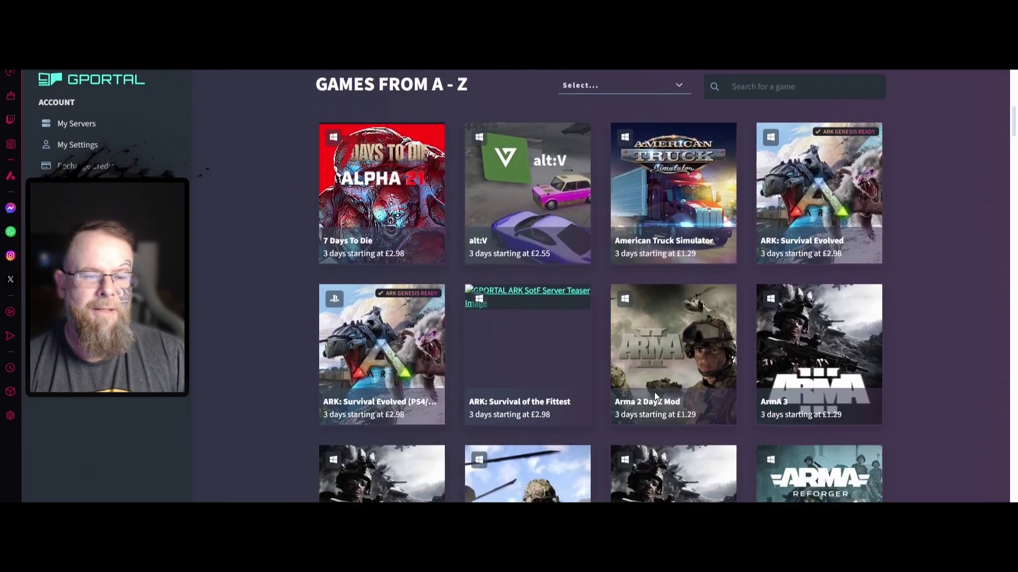
{"action": "mouse_move", "coordinate": [793, 385]}
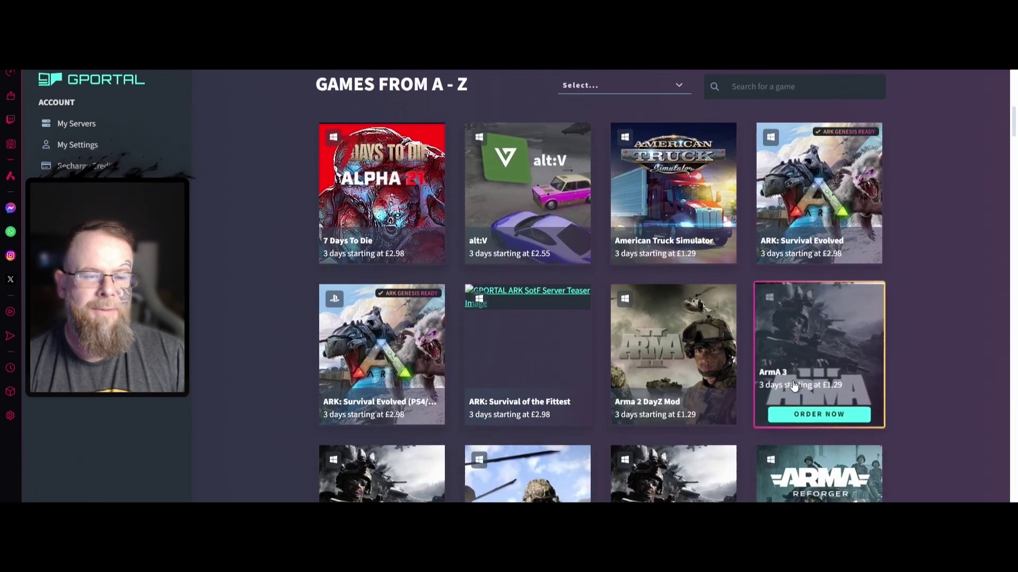
{"action": "scroll", "coordinate": [793, 385], "scroll_direction": "down", "scroll_amount": 2}
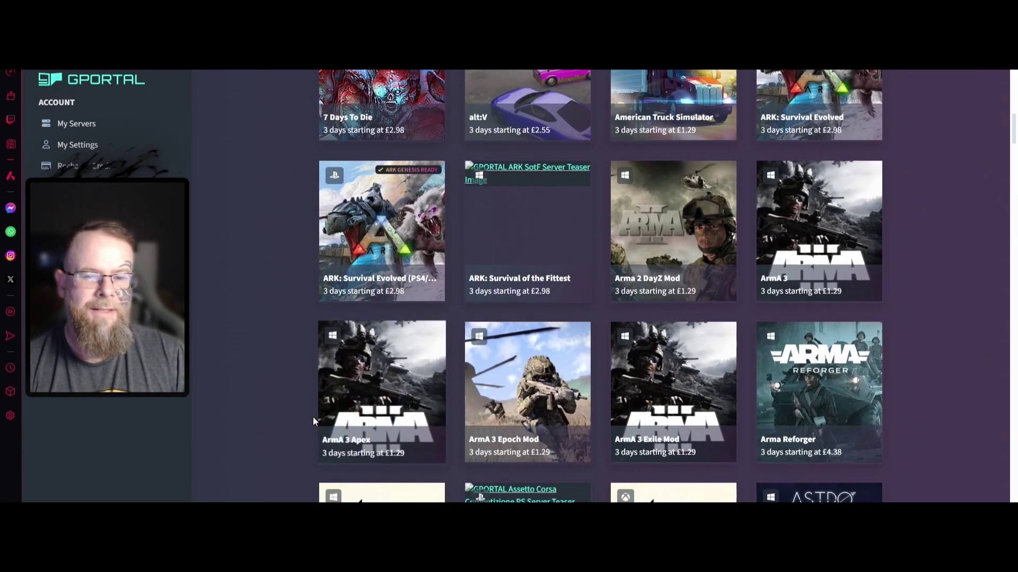
{"action": "mouse_move", "coordinate": [521, 427]}
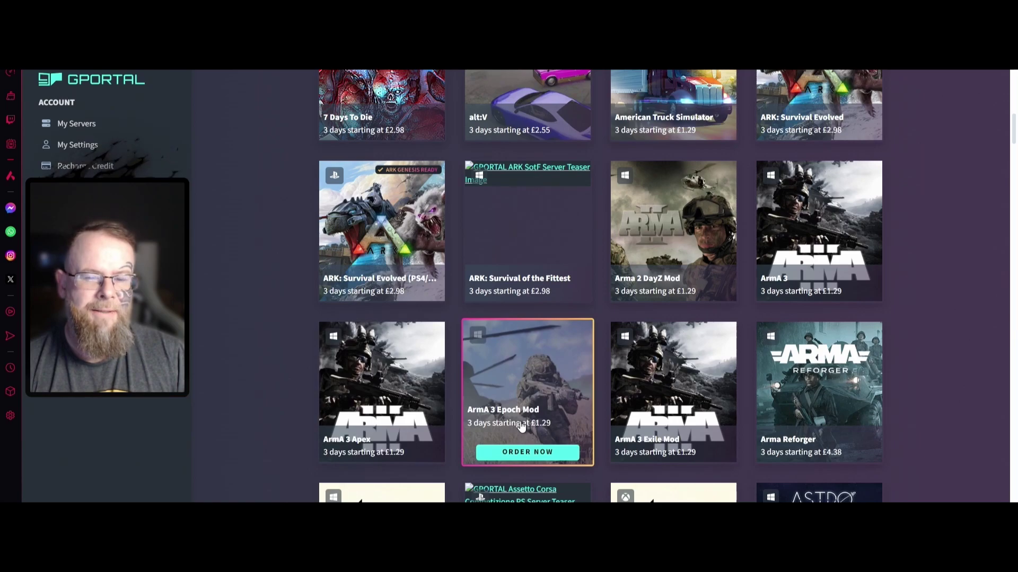
{"action": "mouse_move", "coordinate": [656, 424]}
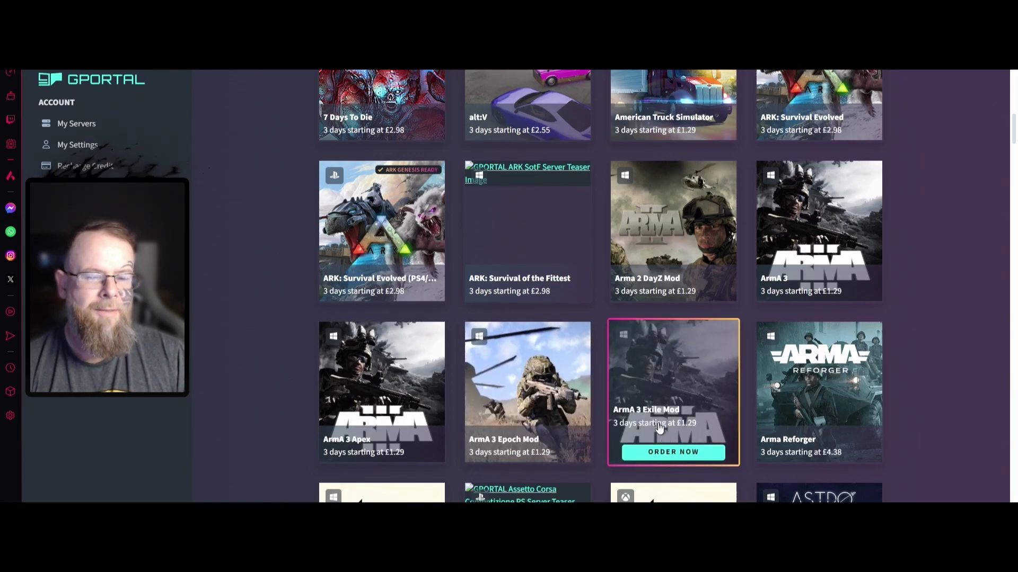
{"action": "left_click", "coordinate": [658, 422]}
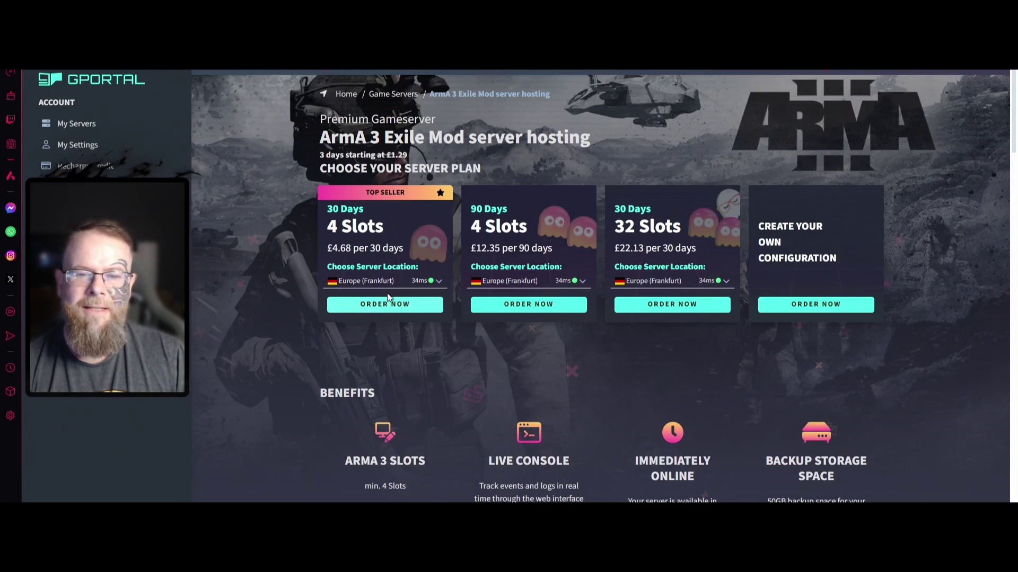
Start a custom configuration order with 4 slots and a 3-day rental, totalling £1.29.
{"action": "left_click", "coordinate": [793, 312]}
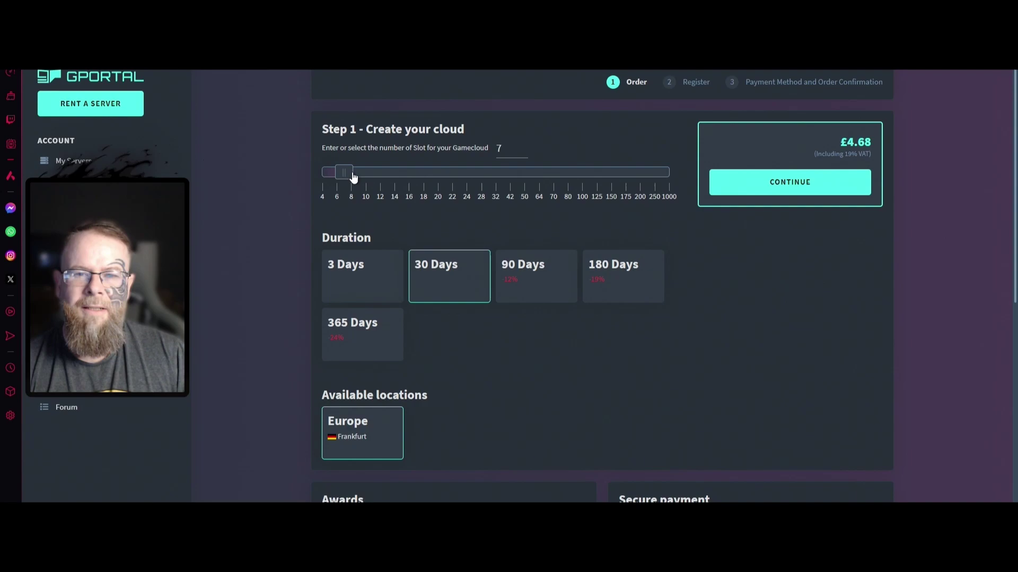
{"action": "left_click_drag", "start_coordinate": [331, 173], "coordinate": [321, 172]}
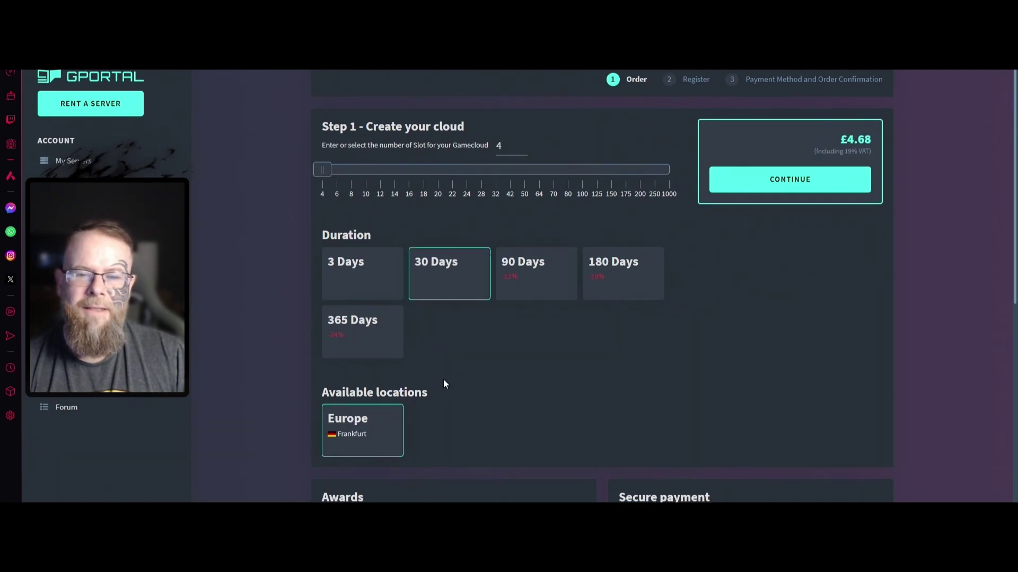
{"action": "scroll", "coordinate": [413, 318], "scroll_direction": "down", "scroll_amount": 3}
{"action": "left_click", "coordinate": [372, 175]}
{"action": "scroll", "coordinate": [457, 294], "scroll_direction": "up", "scroll_amount": 2}
{"action": "scroll", "coordinate": [461, 328], "scroll_direction": "up", "scroll_amount": 1}
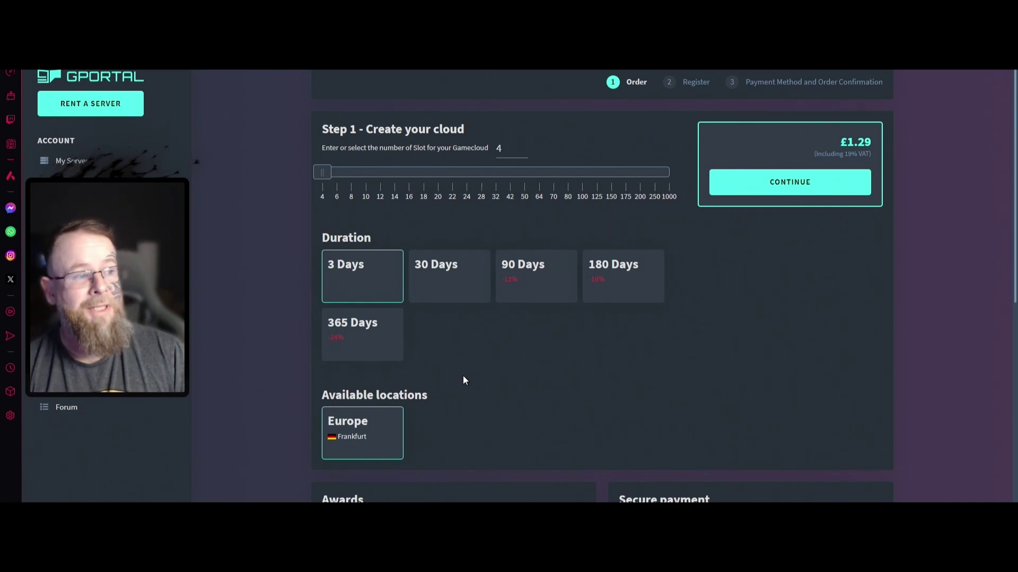
{"action": "scroll", "coordinate": [463, 381], "scroll_direction": "down", "scroll_amount": 7}
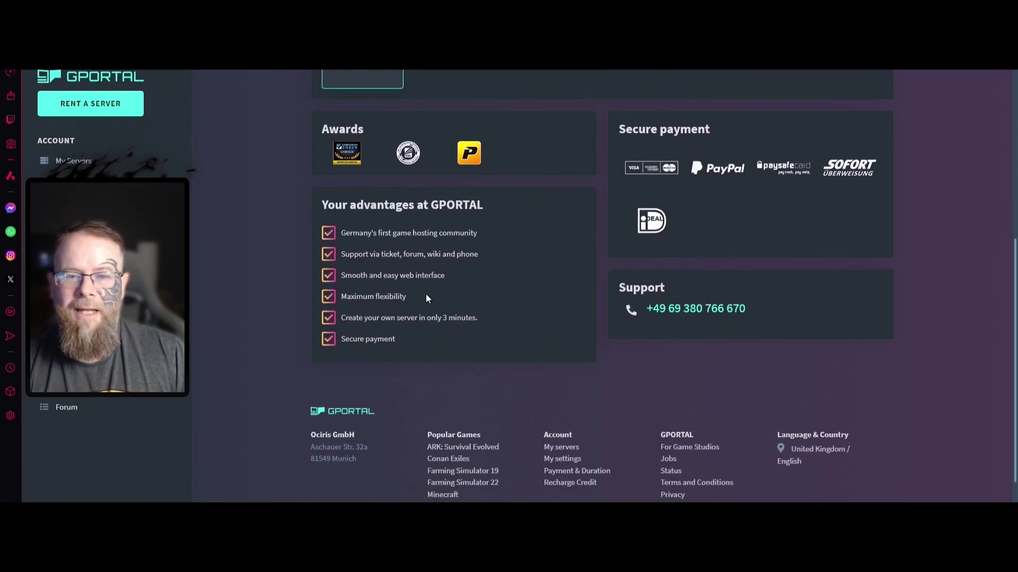
{"action": "scroll", "coordinate": [382, 280], "scroll_direction": "up", "scroll_amount": 5}
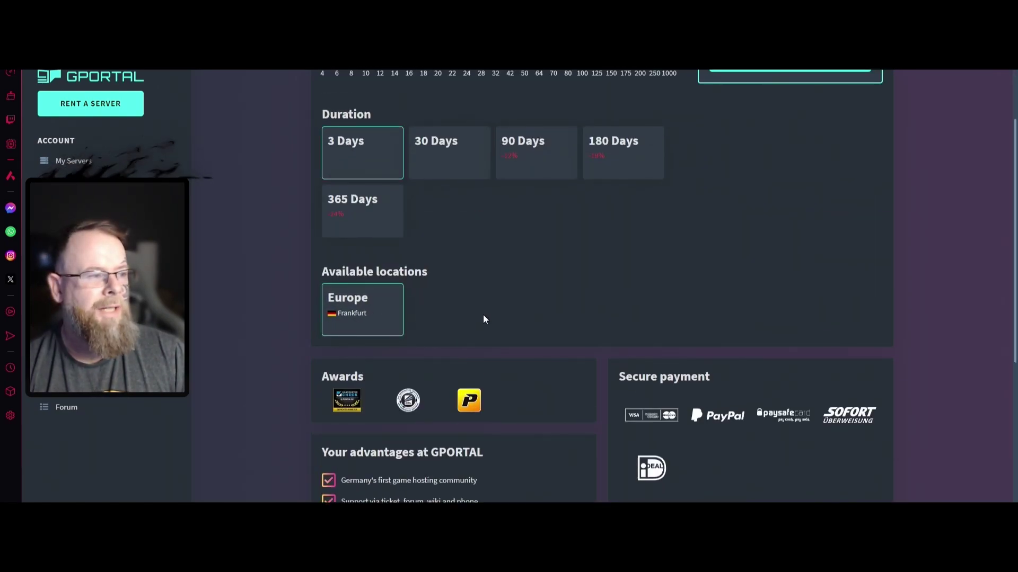
{"action": "scroll", "coordinate": [483, 329], "scroll_direction": "up", "scroll_amount": 2}
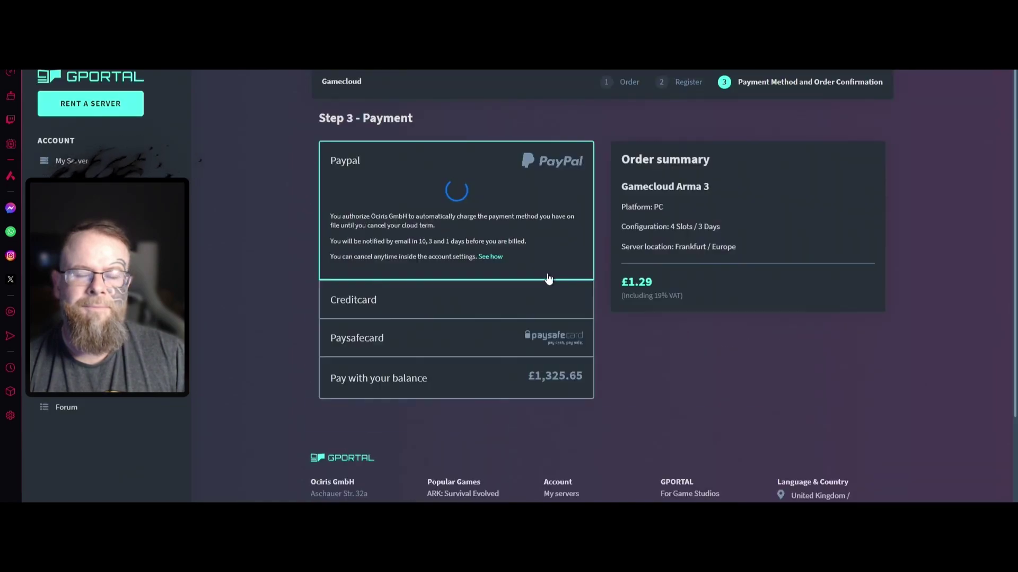
Choose to pay with the account balance and place the server order.
{"action": "left_click", "coordinate": [452, 377]}
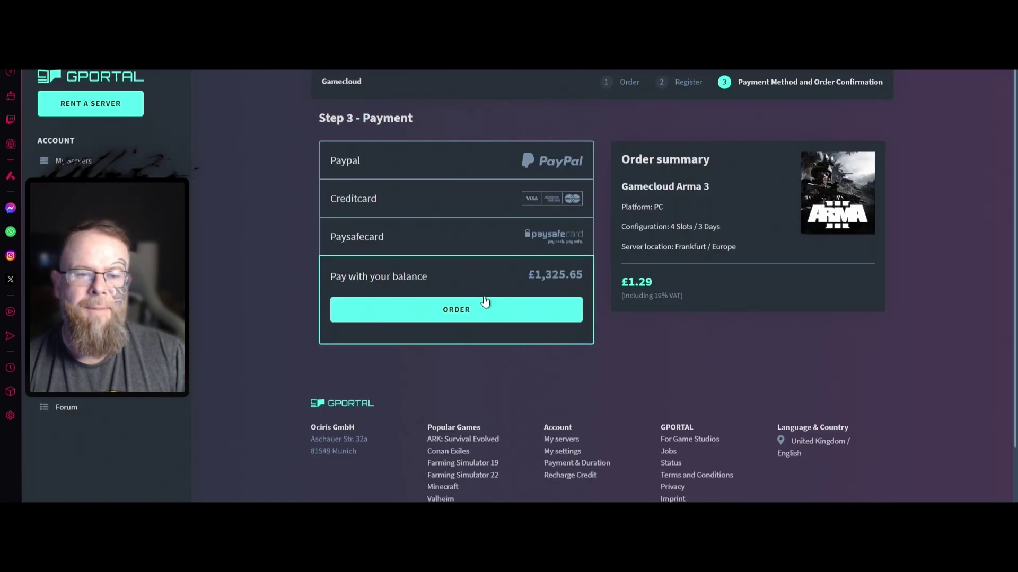
{"action": "left_click", "coordinate": [468, 317]}
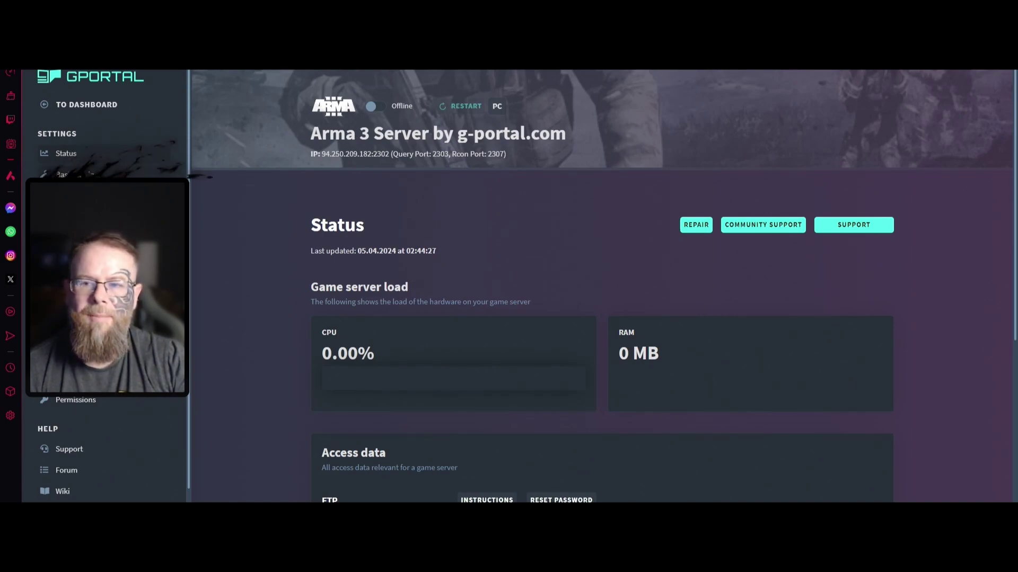
In Basic Settings, change the modification from Arma 3 Vanilla to Exile Mod.
{"action": "left_click", "coordinate": [74, 174]}
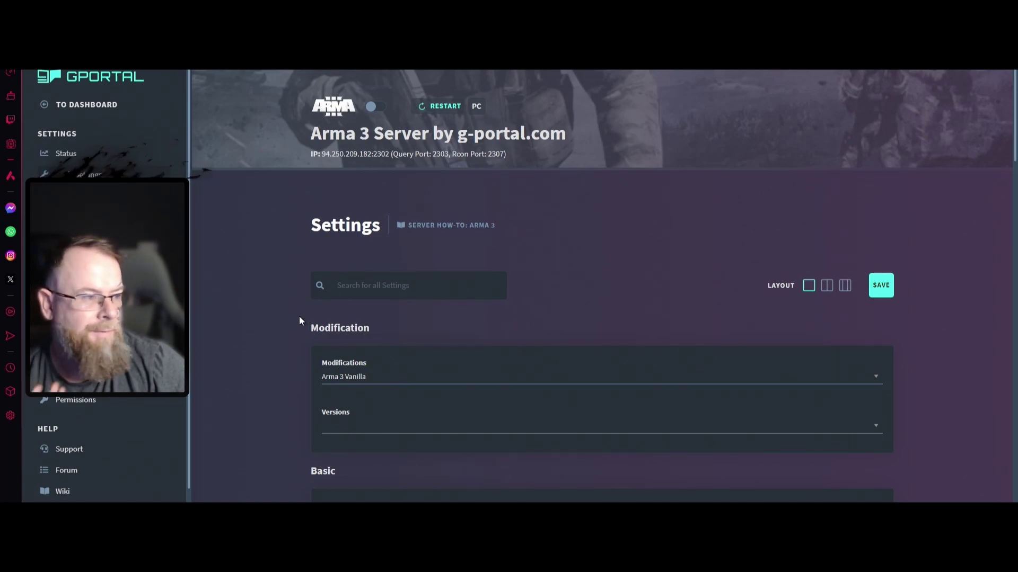
{"action": "scroll", "coordinate": [297, 316], "scroll_direction": "down", "scroll_amount": 3}
{"action": "scroll", "coordinate": [332, 265], "scroll_direction": "up", "scroll_amount": 3}
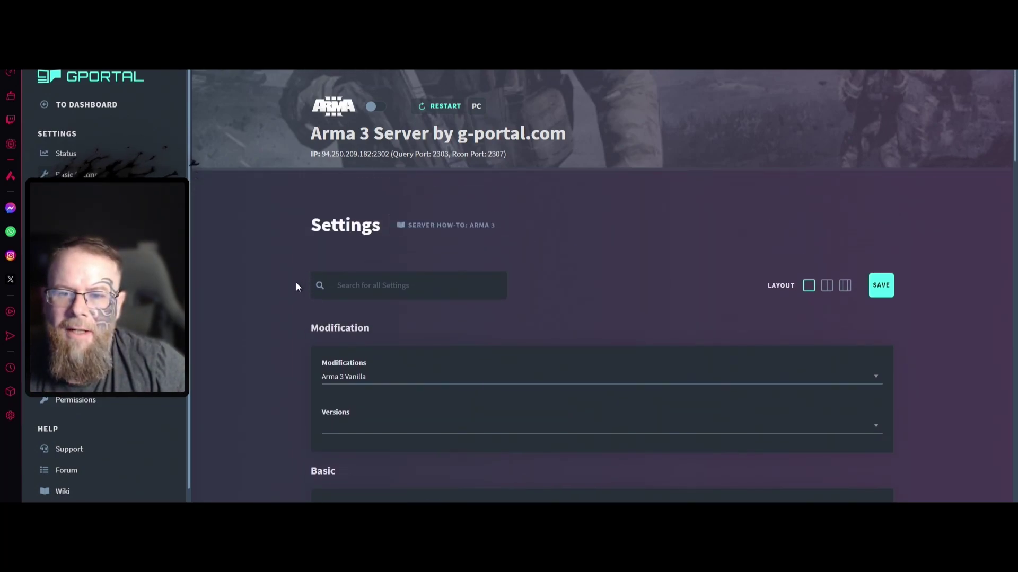
{"action": "scroll", "coordinate": [347, 360], "scroll_direction": "down", "scroll_amount": 3}
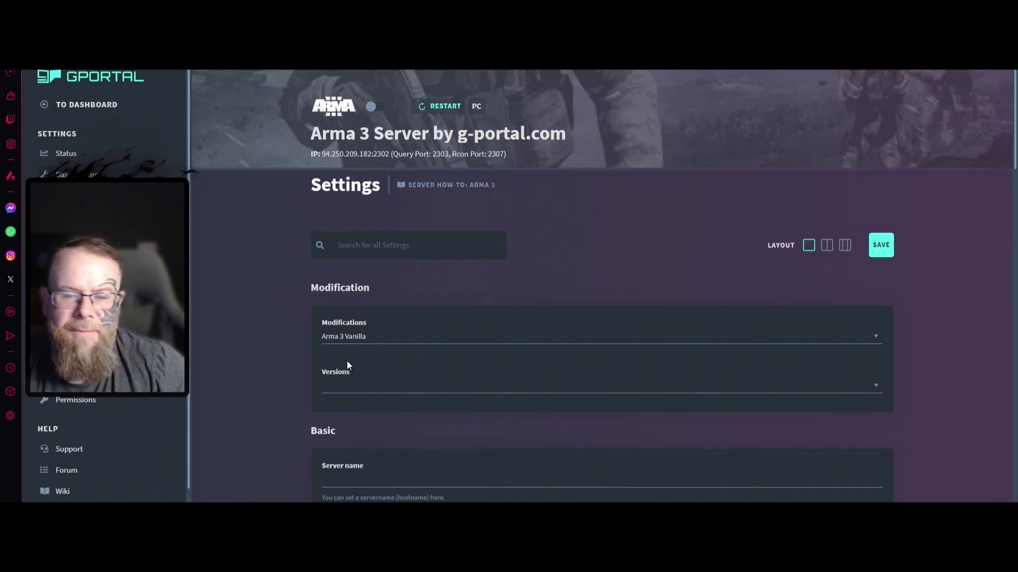
{"action": "scroll", "coordinate": [320, 268], "scroll_direction": "up", "scroll_amount": 3}
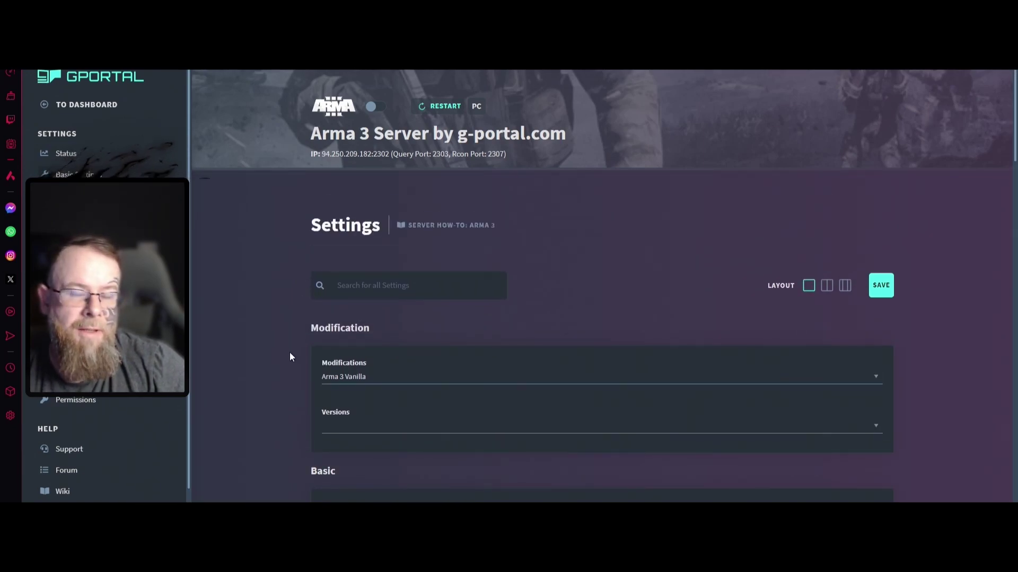
{"action": "left_click", "coordinate": [388, 378]}
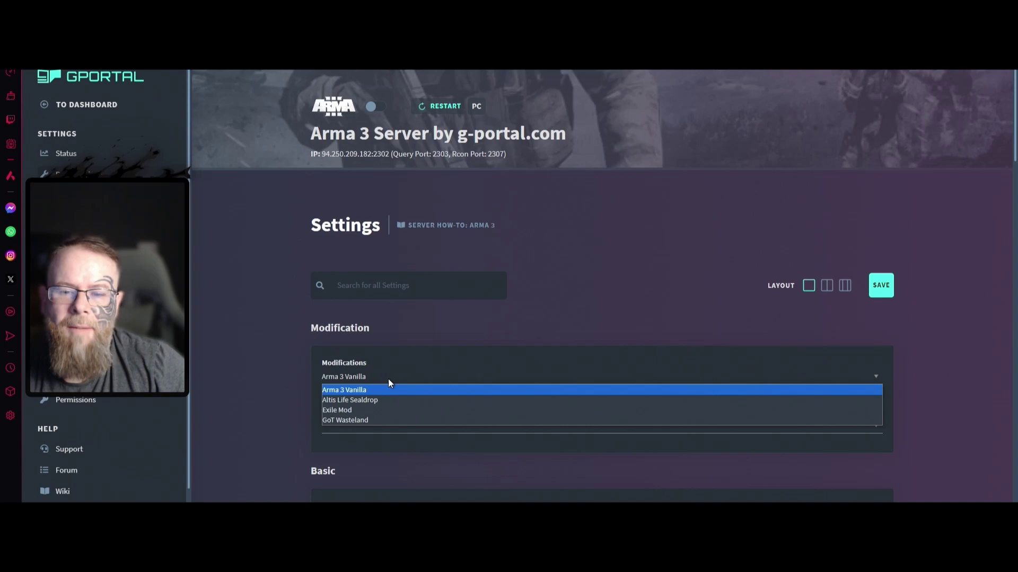
{"action": "left_click", "coordinate": [349, 411]}
{"action": "scroll", "coordinate": [291, 388], "scroll_direction": "down", "scroll_amount": 3}
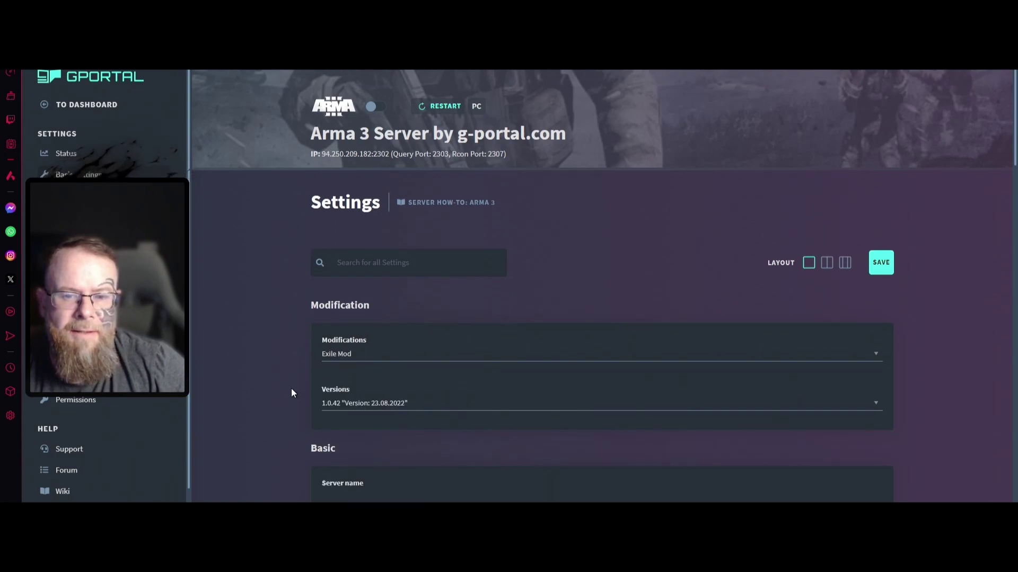
{"action": "left_click", "coordinate": [397, 303]}
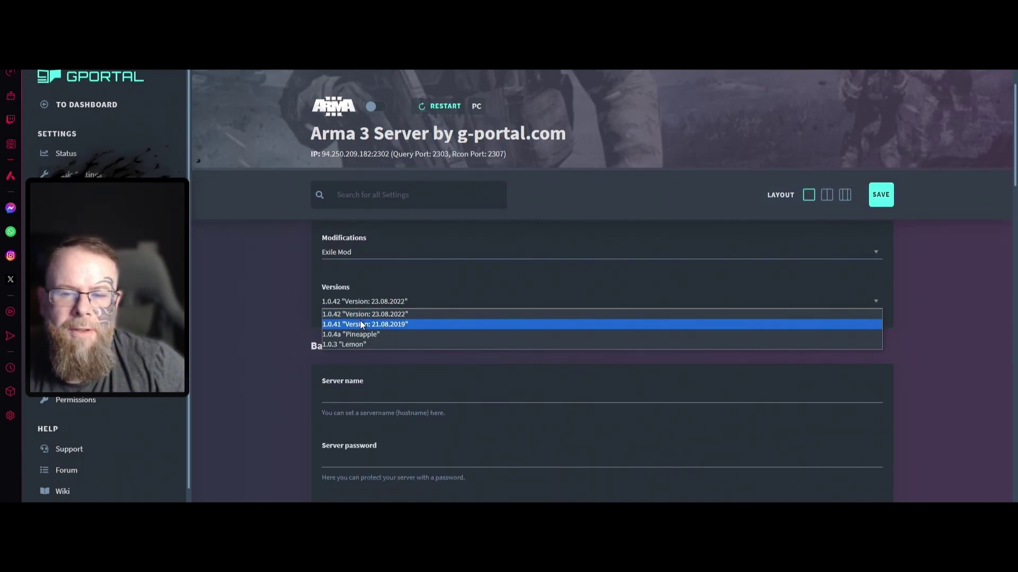
Keep Exile Mod version 1.0.42 and move down to the Basic settings.
{"action": "left_click", "coordinate": [295, 318]}
{"action": "scroll", "coordinate": [293, 334], "scroll_direction": "down", "scroll_amount": 3}
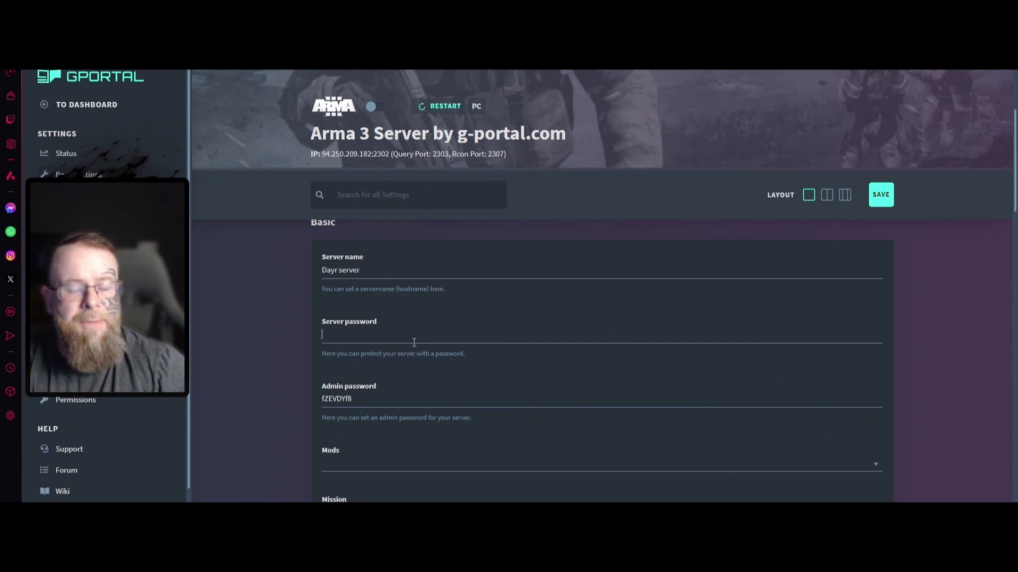
{"action": "scroll", "coordinate": [393, 437], "scroll_direction": "down", "scroll_amount": 2}
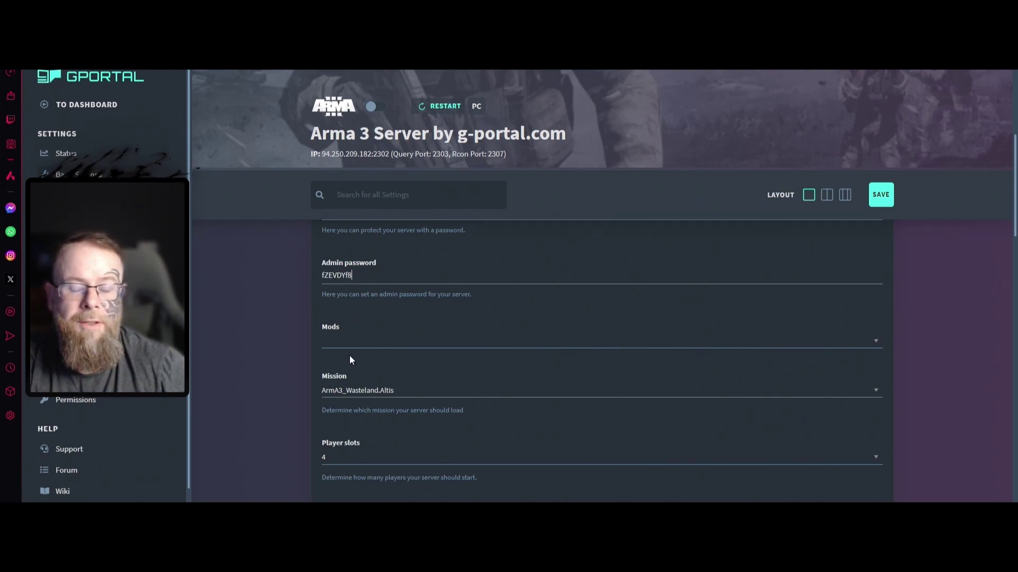
Check the Mods dropdown and leave the extra mods empty.
{"action": "left_click", "coordinate": [342, 342]}
{"action": "left_click", "coordinate": [335, 341]}
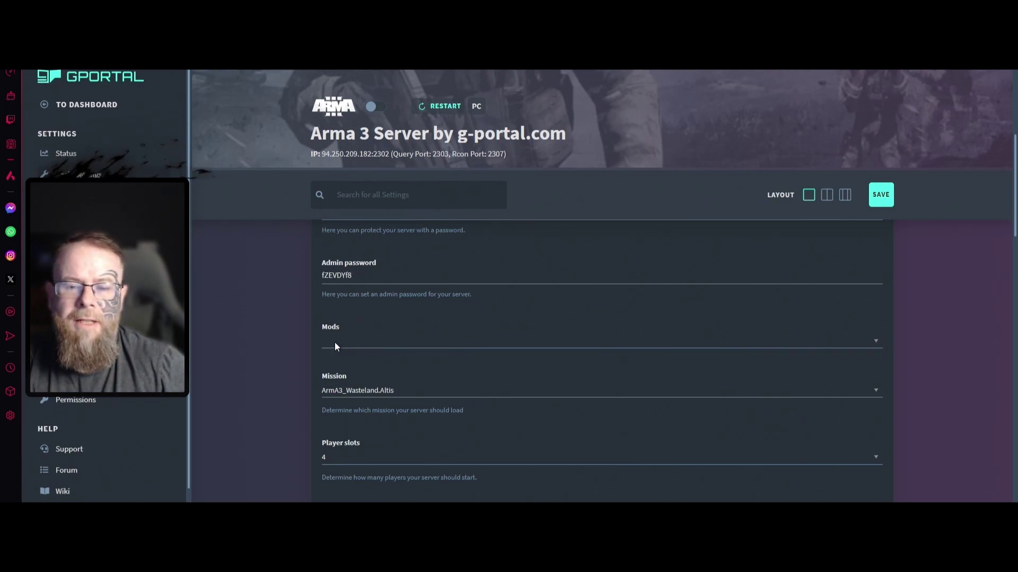
{"action": "left_click", "coordinate": [436, 343]}
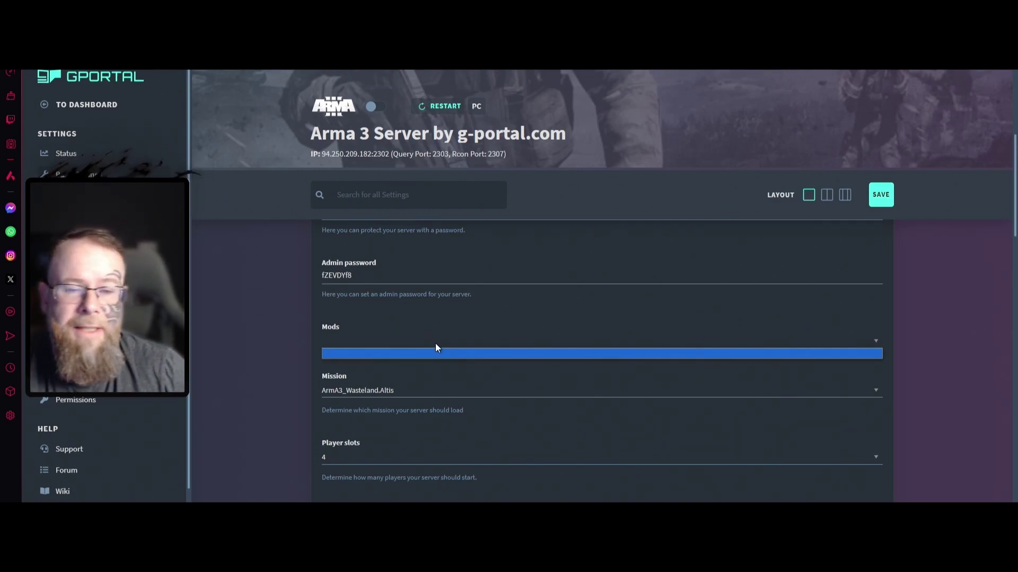
{"action": "left_click", "coordinate": [436, 344]}
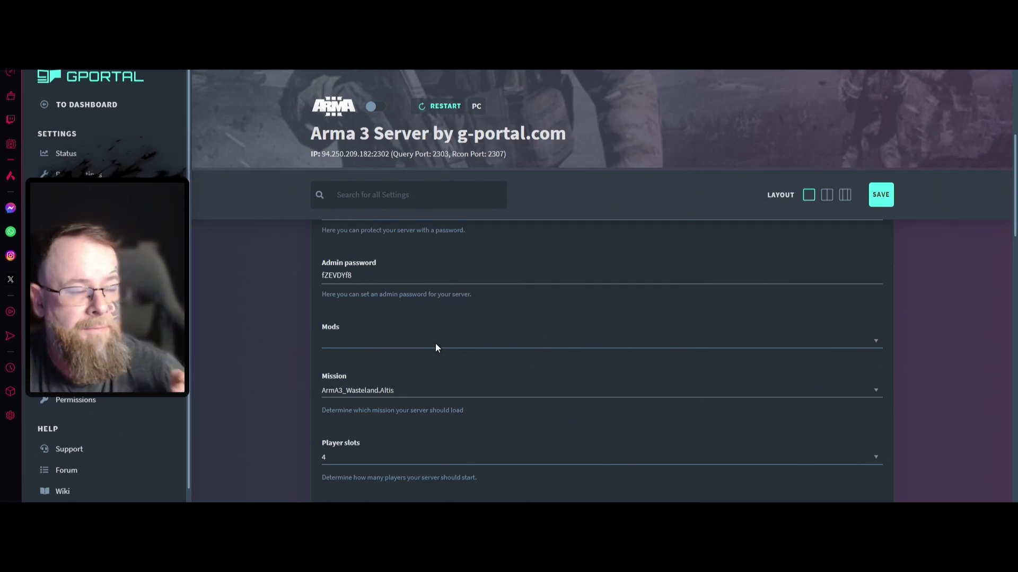
Set the server mission to ArmA3_Wasteland.Stratis.
{"action": "scroll", "coordinate": [306, 366], "scroll_direction": "down", "scroll_amount": 2}
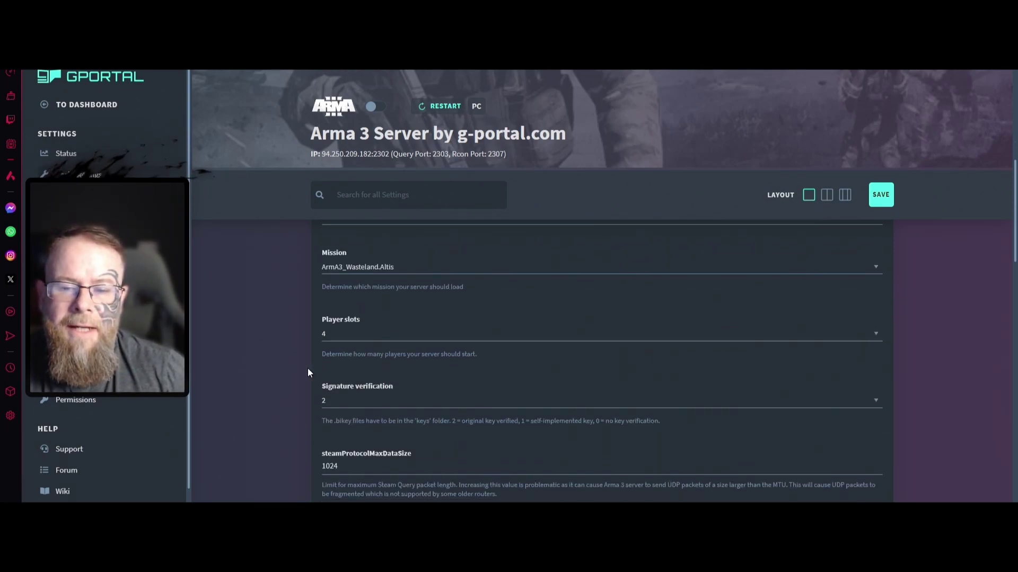
{"action": "left_click", "coordinate": [402, 268]}
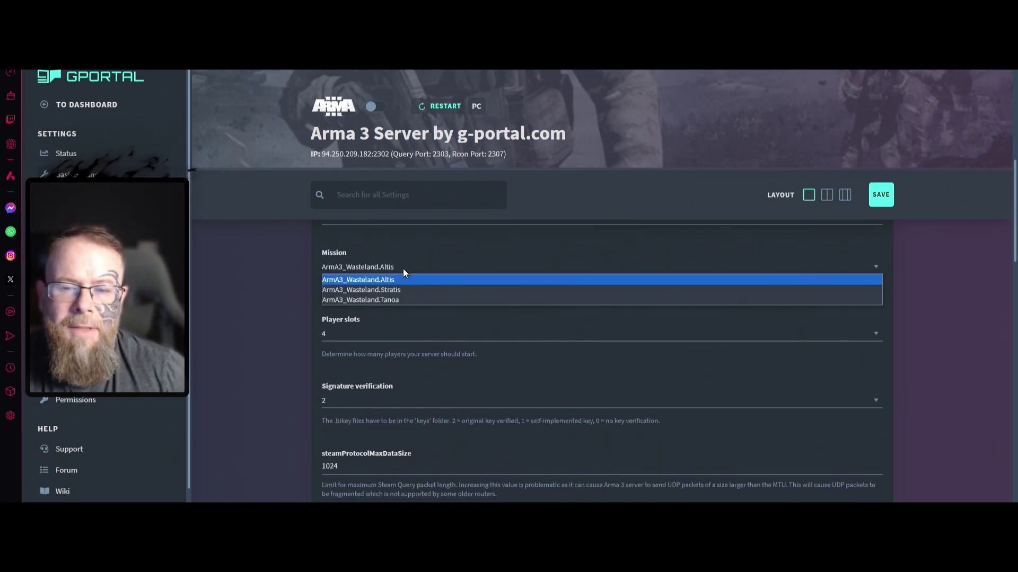
{"action": "left_click", "coordinate": [400, 300]}
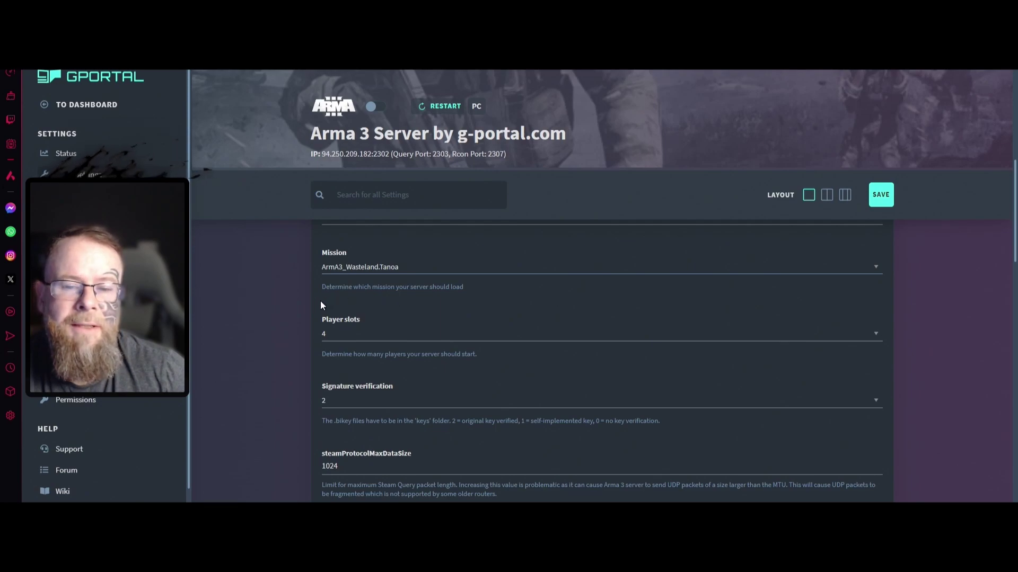
{"action": "left_click", "coordinate": [380, 271]}
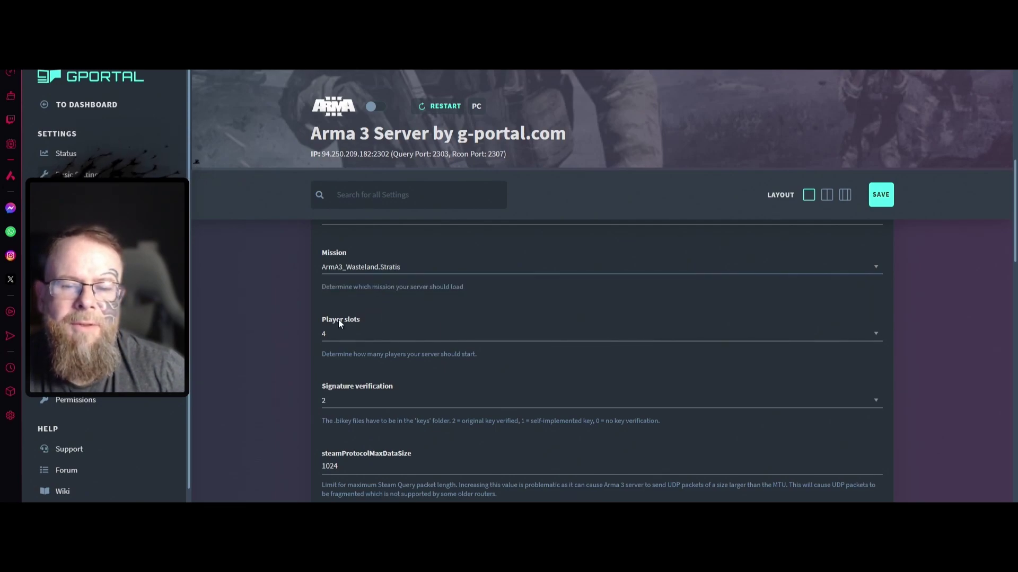
Review the player slot options and leave them at 4.
{"action": "left_click", "coordinate": [343, 337]}
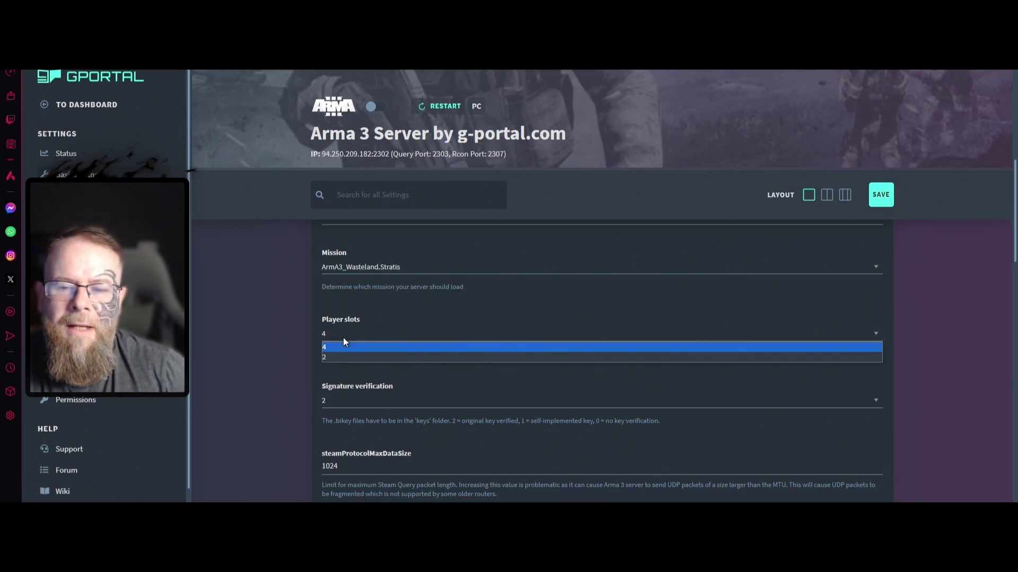
{"action": "left_click", "coordinate": [343, 337]}
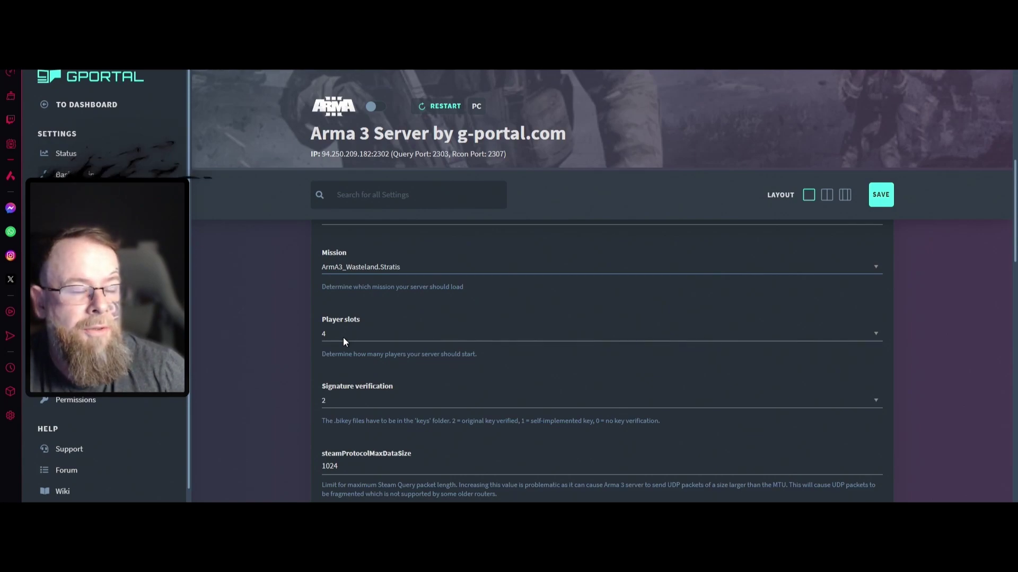
{"action": "left_click", "coordinate": [343, 337]}
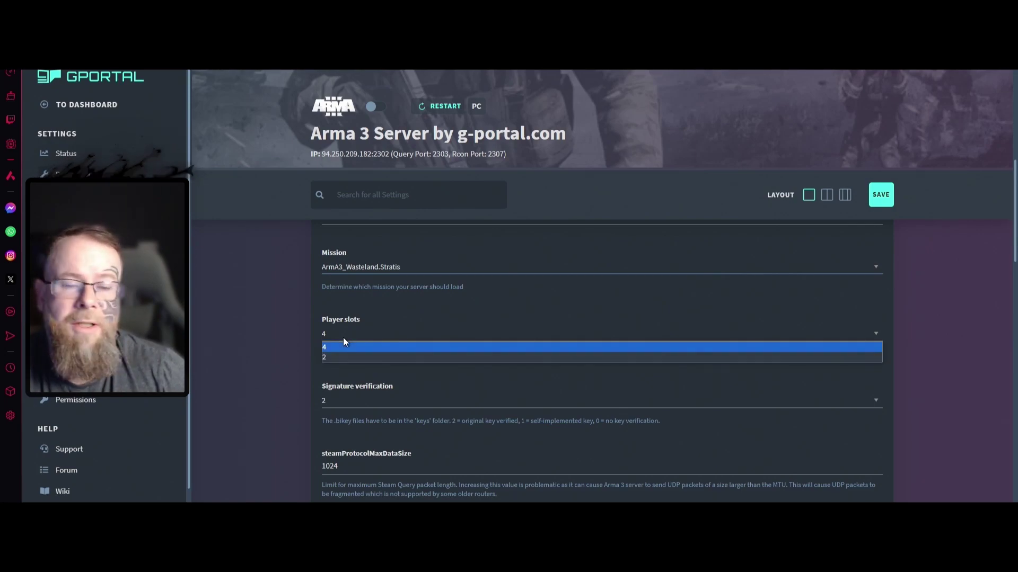
{"action": "left_click", "coordinate": [300, 354]}
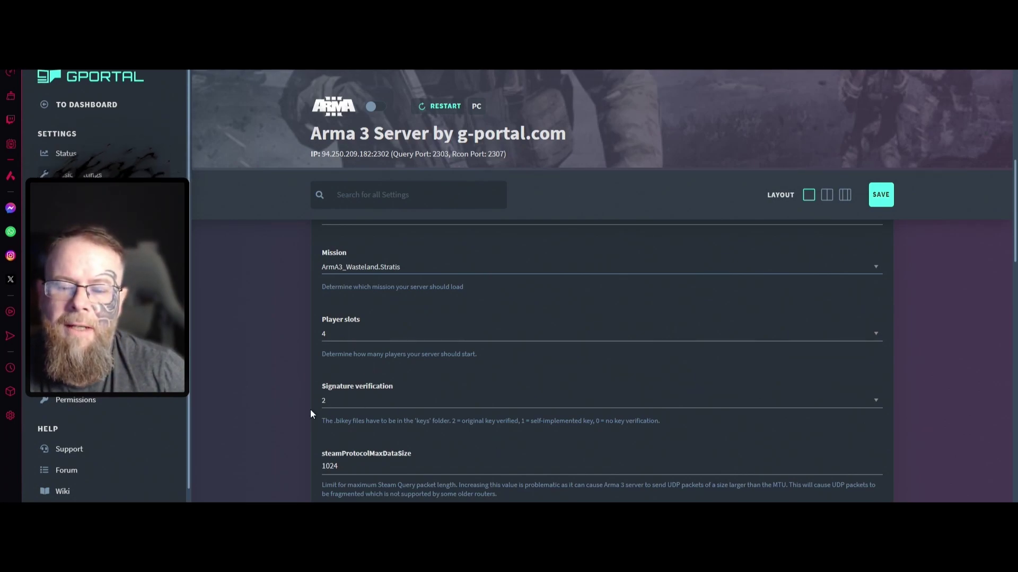
Leave the signature verification setting at 2.
{"action": "scroll", "coordinate": [296, 413], "scroll_direction": "down", "scroll_amount": 2}
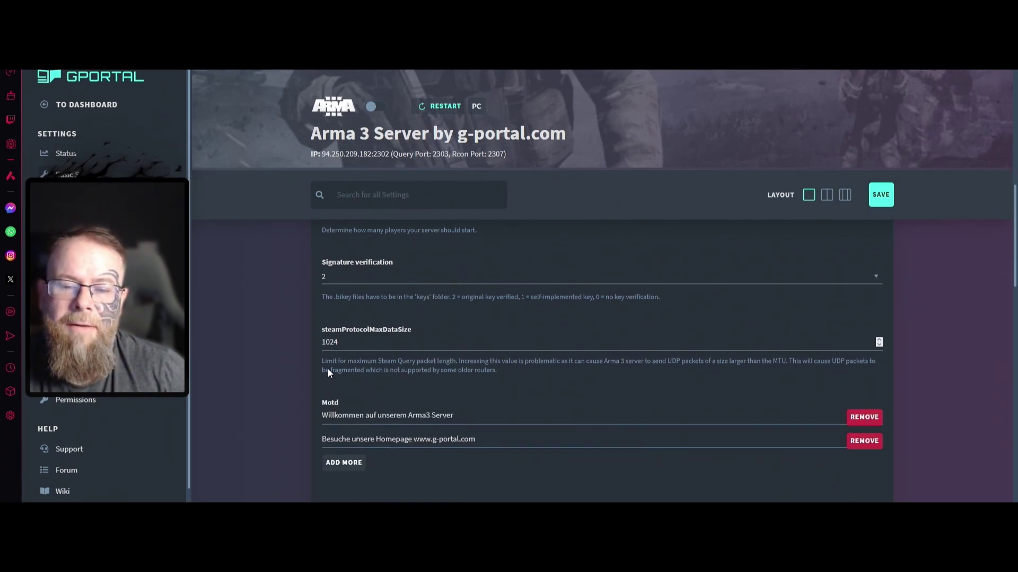
{"action": "left_click", "coordinate": [352, 279]}
{"action": "left_click", "coordinate": [355, 301]}
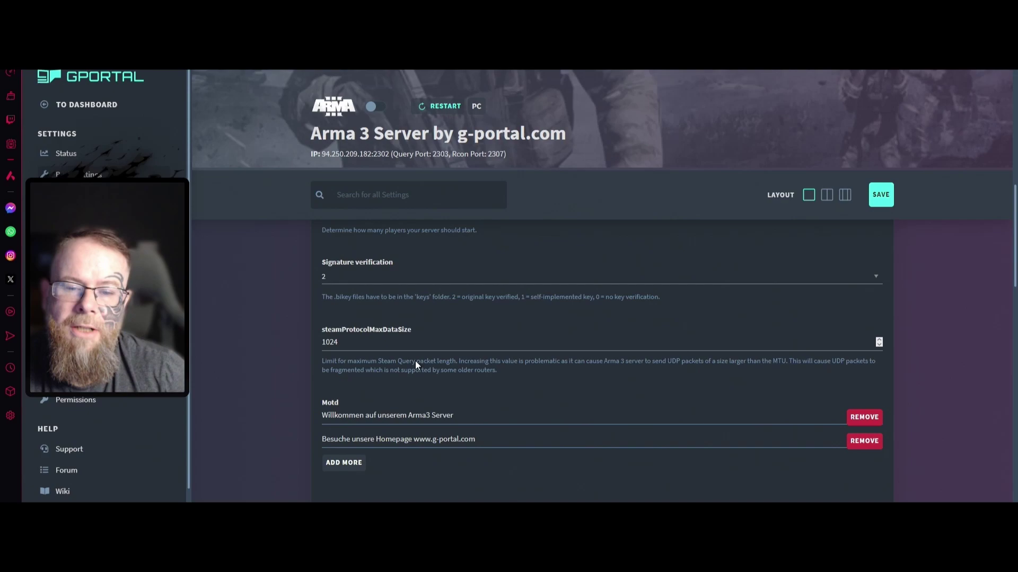
Replace the first MOTD line with 'Welcome to dayrs exile server' and remove the second line.
{"action": "scroll", "coordinate": [415, 361], "scroll_direction": "down", "scroll_amount": 2}
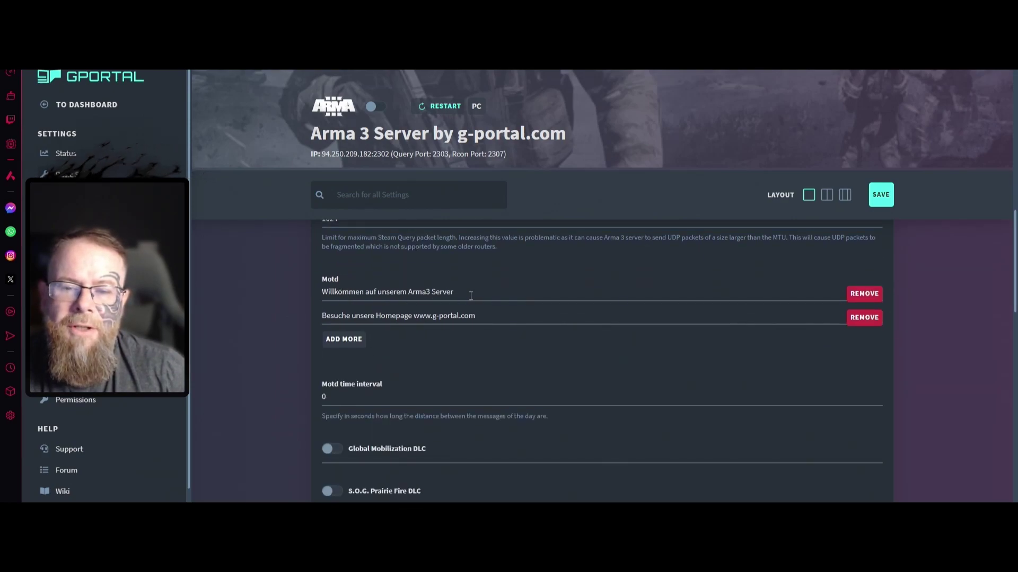
{"action": "left_click_drag", "start_coordinate": [483, 292], "coordinate": [322, 295]}
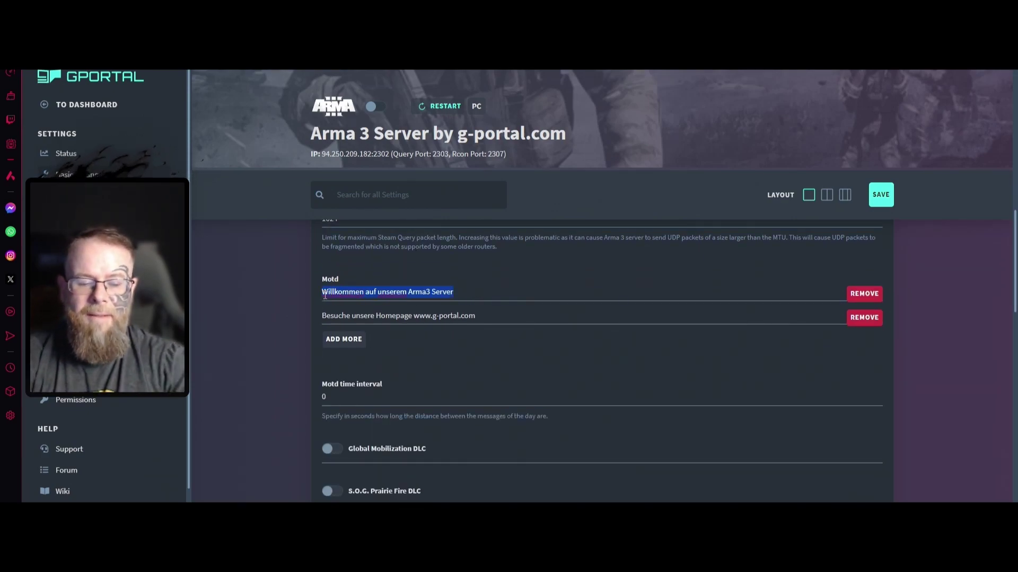
{"action": "type", "text": "Welcome to my "}
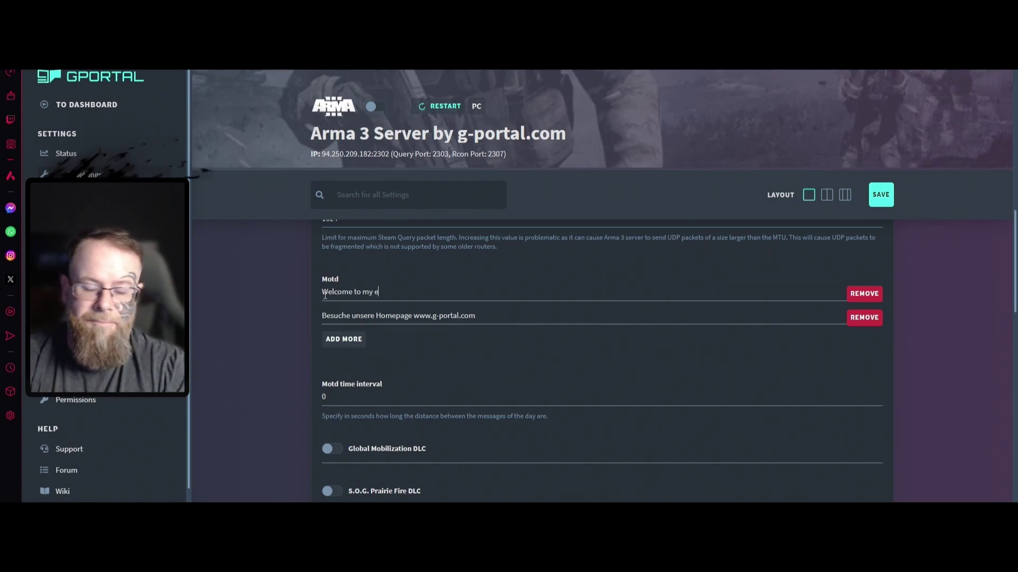
{"action": "type", "text": "exile"}
{"action": "key", "text": "BackSpace"}
{"action": "key", "text": "BackSpace"}
{"action": "key", "text": "BackSpace"}
{"action": "key", "text": "BackSpace"}
{"action": "key", "text": "BackSpace"}
{"action": "key", "text": "BackSpace"}
{"action": "key", "text": "BackSpace"}
{"action": "key", "text": "BackSpace"}
{"action": "key", "text": "BackSpace"}
{"action": "key", "text": "BackSpace"}
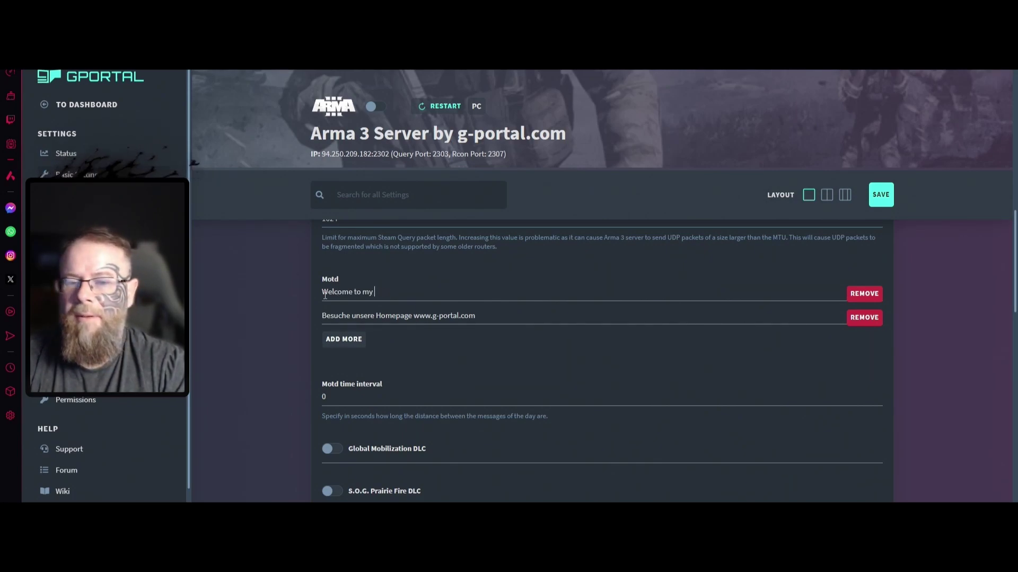
{"action": "type", "text": "dayrs"}
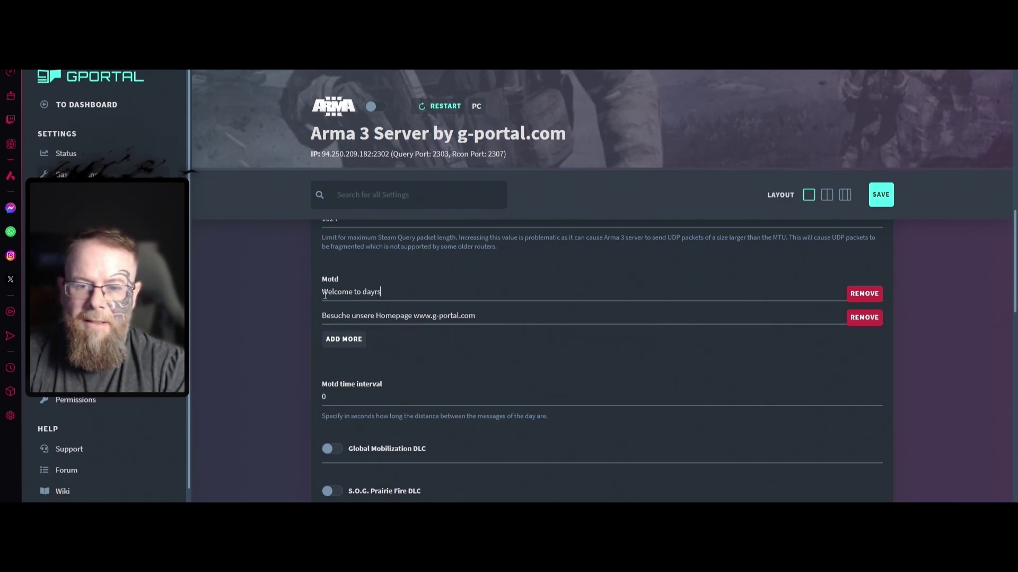
{"action": "type", "text": " exile server"}
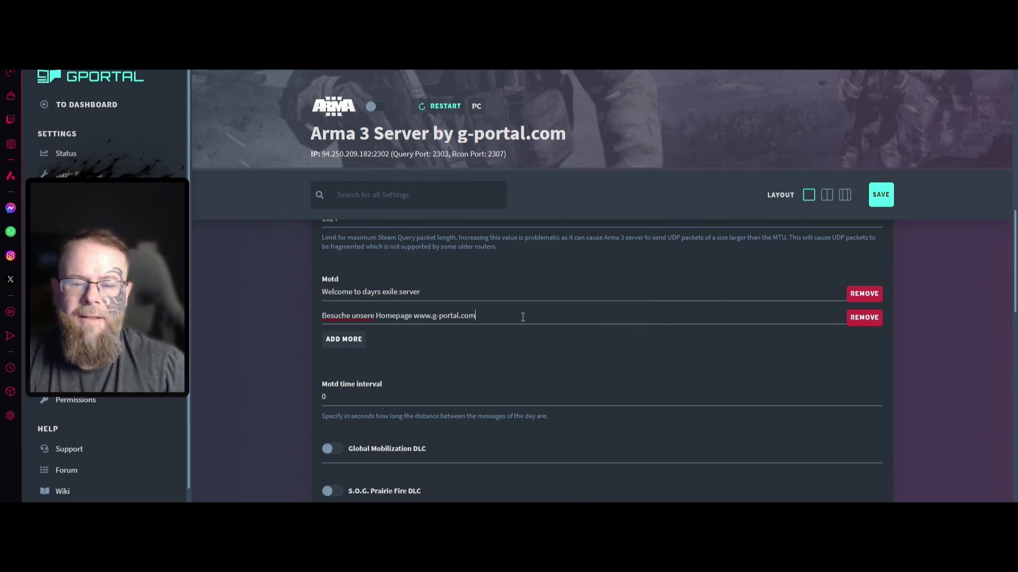
{"action": "left_click", "coordinate": [863, 318]}
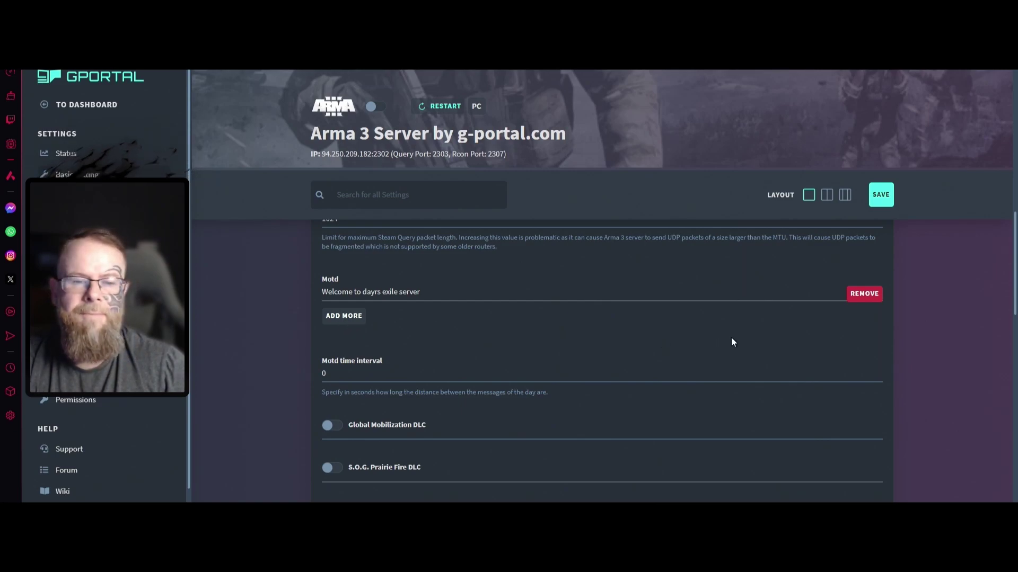
Set the MOTD time interval to 12 seconds.
{"action": "left_click_drag", "start_coordinate": [336, 374], "coordinate": [323, 375]}
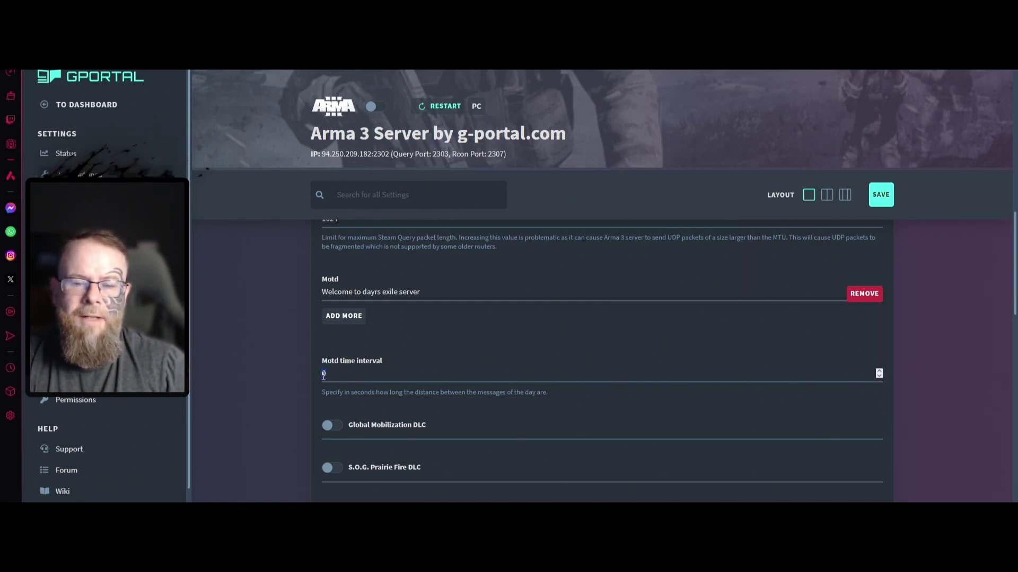
{"action": "left_click", "coordinate": [380, 394]}
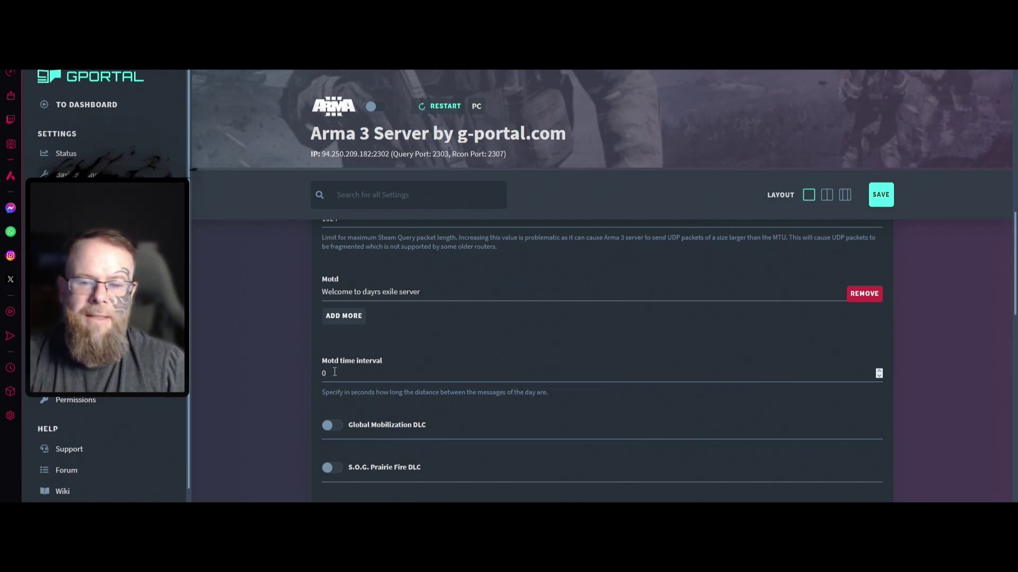
{"action": "left_click_drag", "start_coordinate": [335, 373], "coordinate": [311, 377]}
{"action": "type", "text": "12"}
{"action": "scroll", "coordinate": [306, 453], "scroll_direction": "down", "scroll_amount": 2}
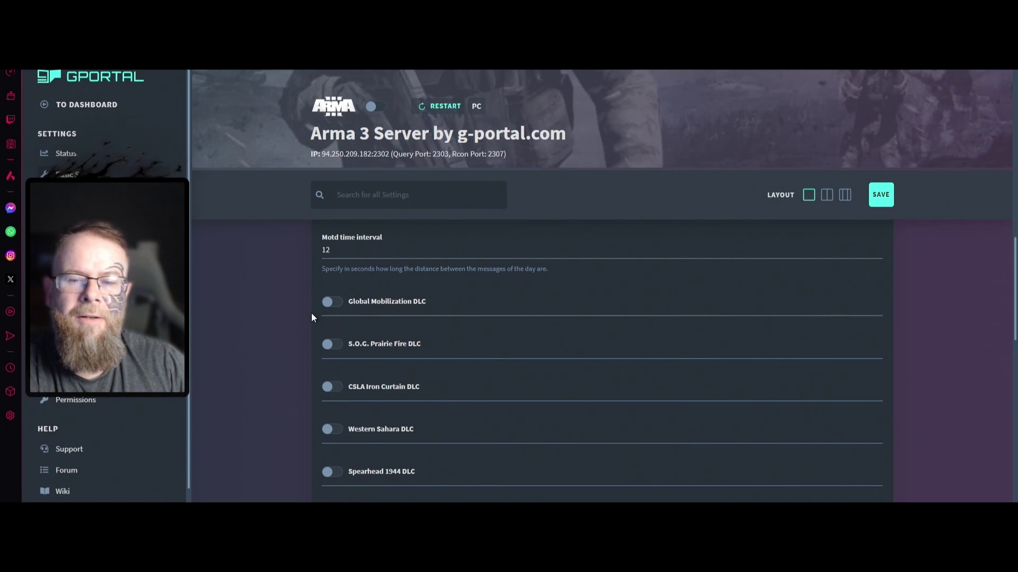
{"action": "scroll", "coordinate": [306, 317], "scroll_direction": "down", "scroll_amount": 3}
{"action": "scroll", "coordinate": [307, 317], "scroll_direction": "up", "scroll_amount": 3}
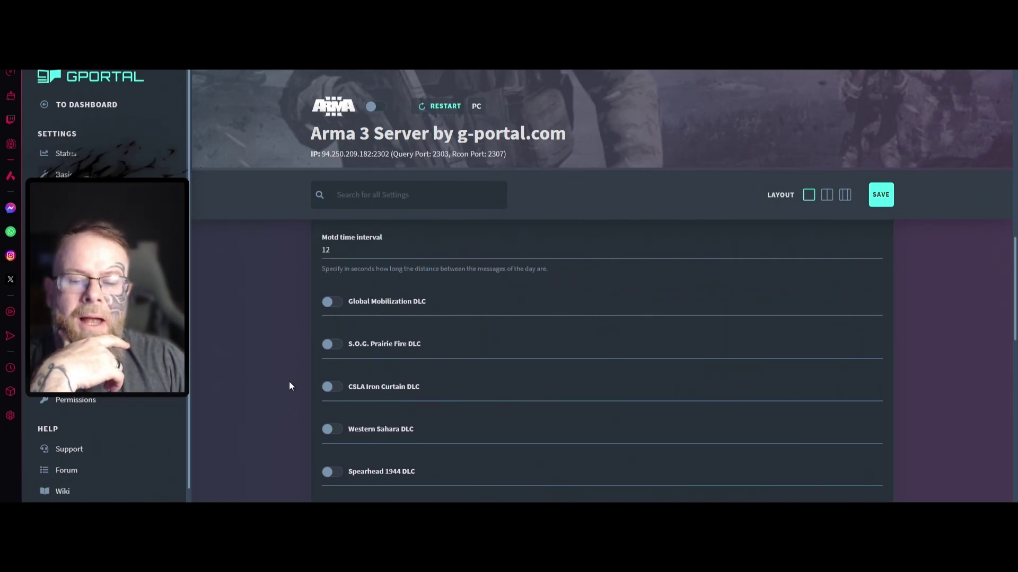
Set the 32/64 Bit exe selection to 64bit.
{"action": "scroll", "coordinate": [289, 386], "scroll_direction": "down", "scroll_amount": 2}
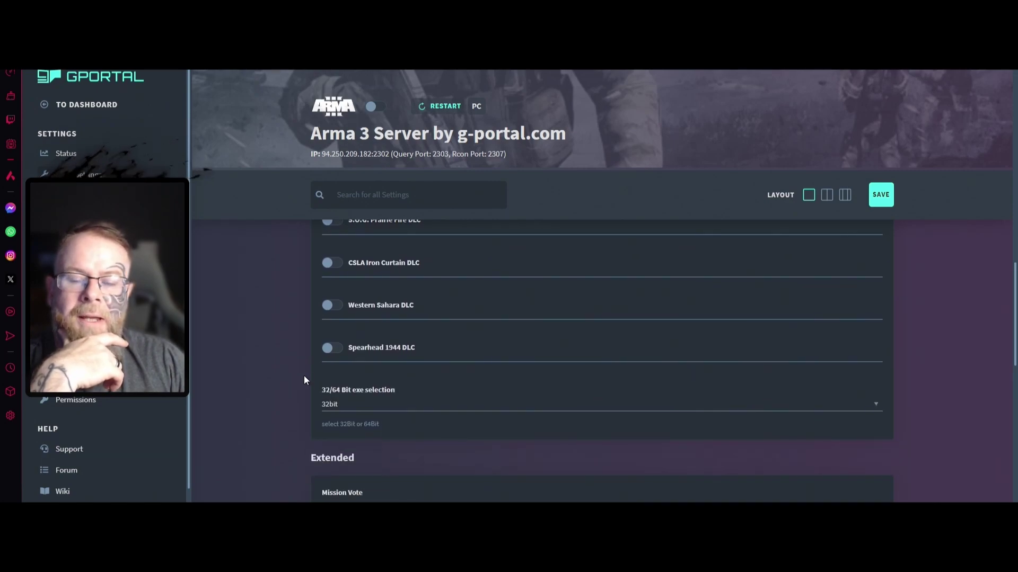
{"action": "left_click", "coordinate": [367, 404]}
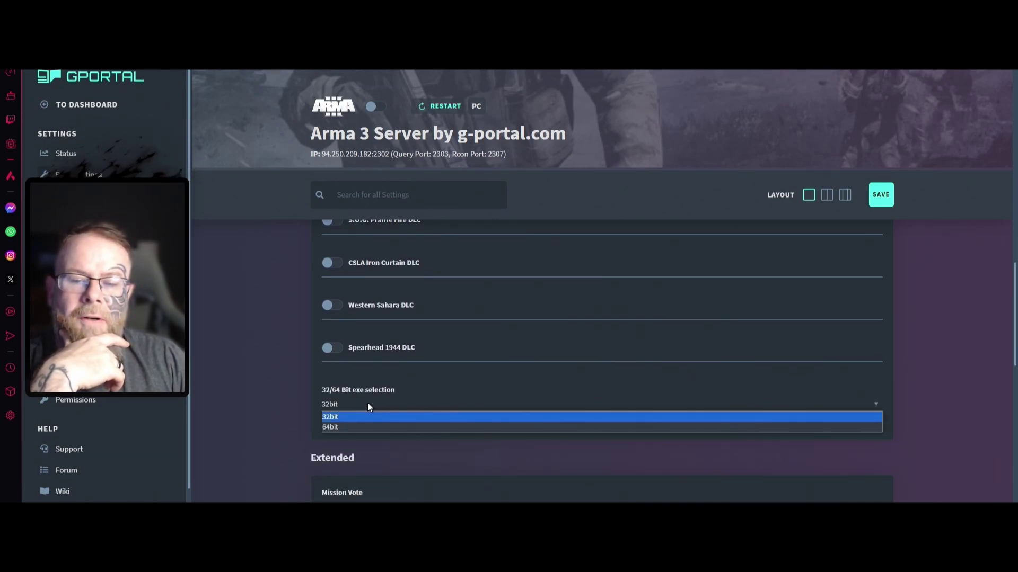
{"action": "left_click", "coordinate": [344, 417]}
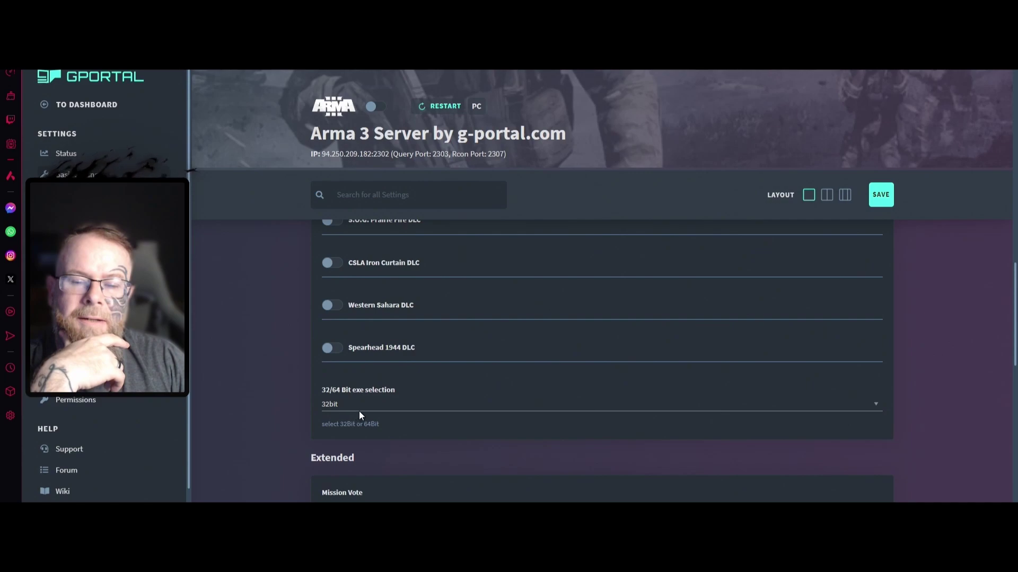
{"action": "left_click", "coordinate": [360, 410]}
{"action": "left_click", "coordinate": [348, 426]}
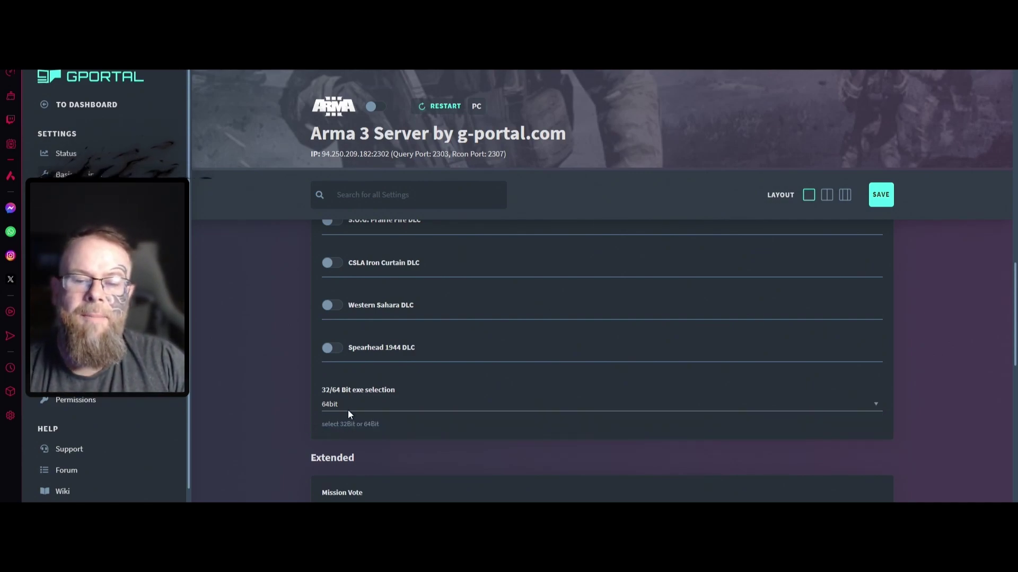
Switch the disableVoN setting off.
{"action": "scroll", "coordinate": [294, 428], "scroll_direction": "down", "scroll_amount": 2}
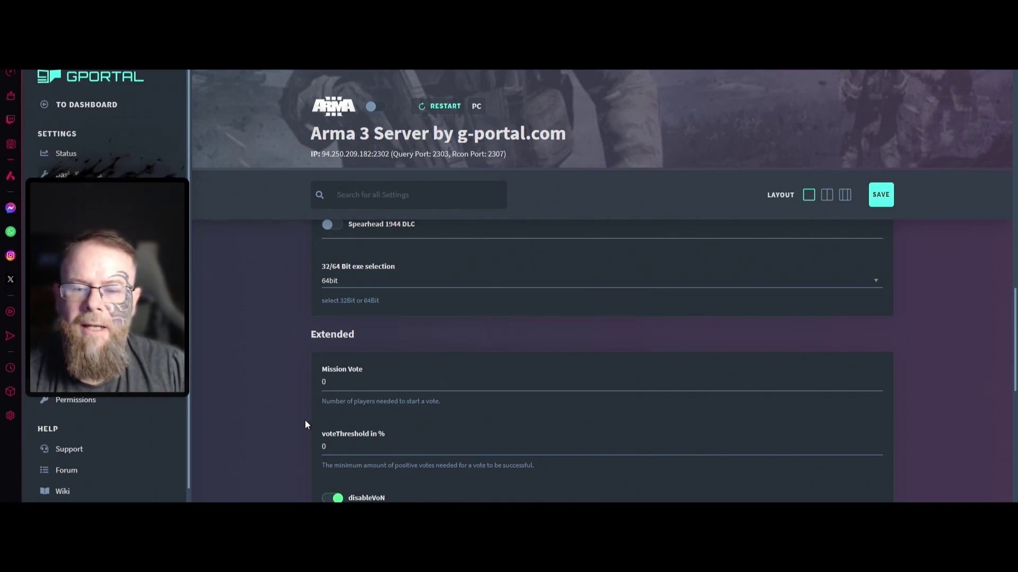
{"action": "scroll", "coordinate": [297, 419], "scroll_direction": "down", "scroll_amount": 2}
{"action": "scroll", "coordinate": [302, 297], "scroll_direction": "up", "scroll_amount": 2}
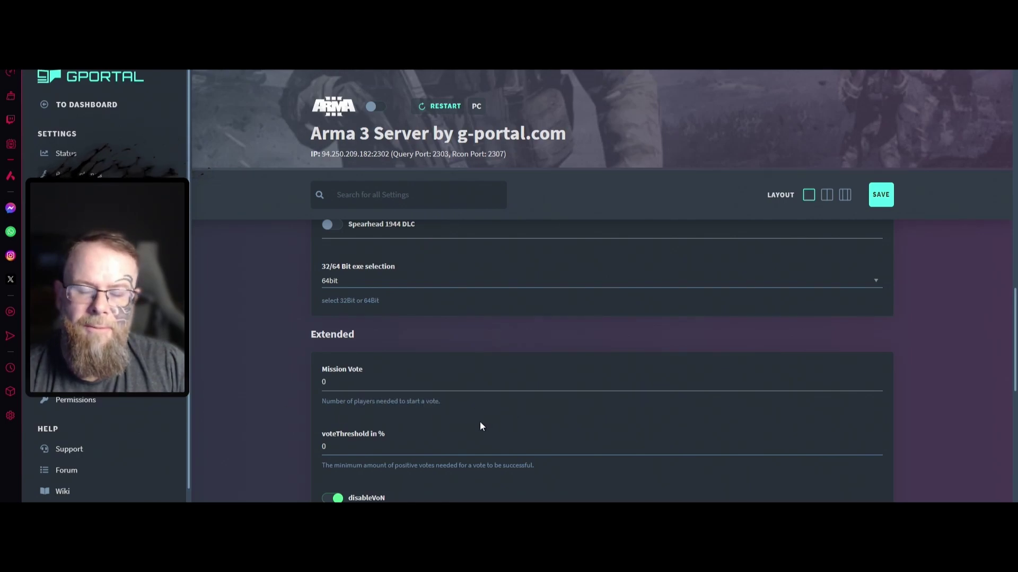
{"action": "scroll", "coordinate": [296, 424], "scroll_direction": "down", "scroll_amount": 2}
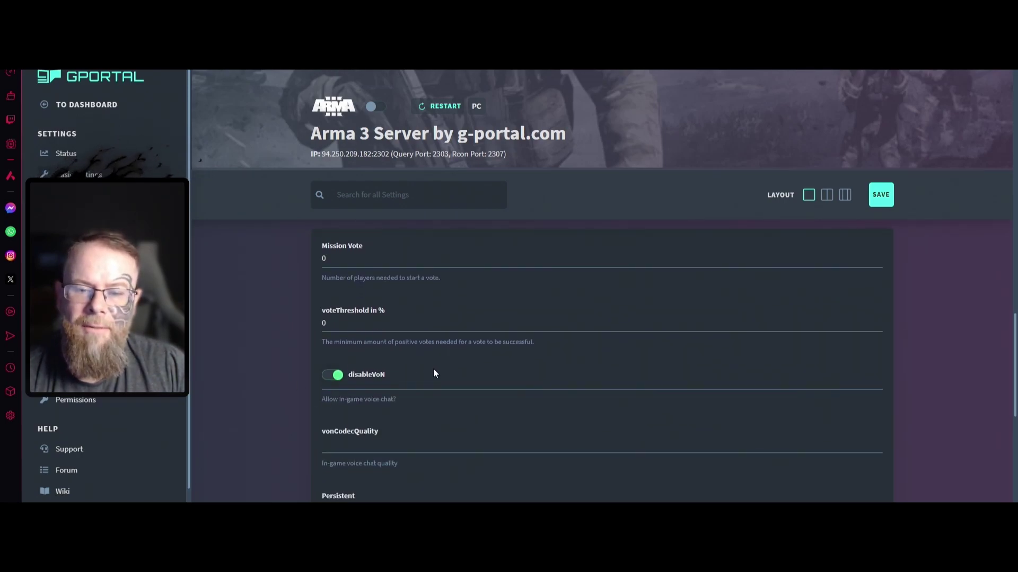
{"action": "left_click", "coordinate": [338, 376]}
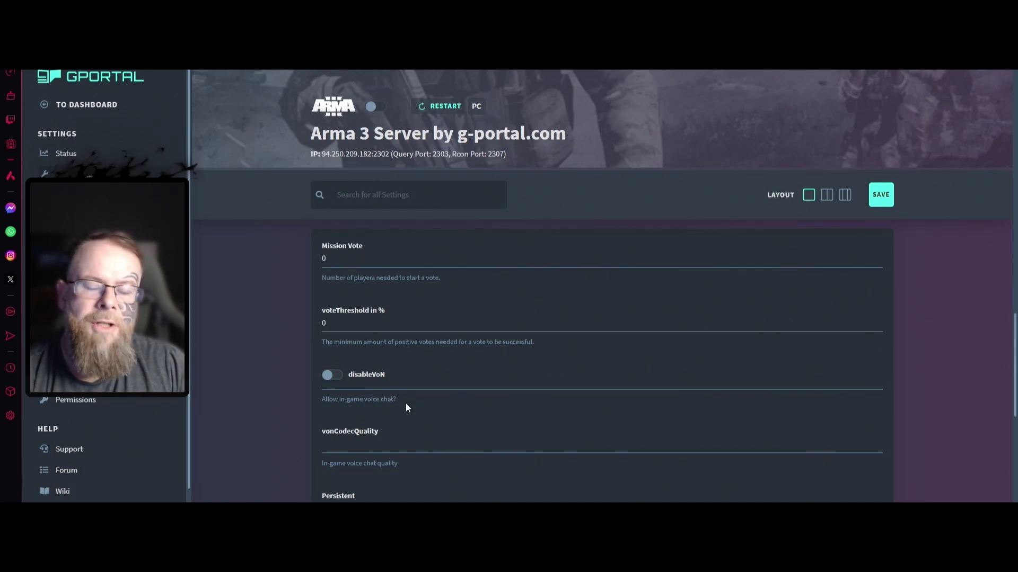
{"action": "scroll", "coordinate": [349, 436], "scroll_direction": "down", "scroll_amount": 3}
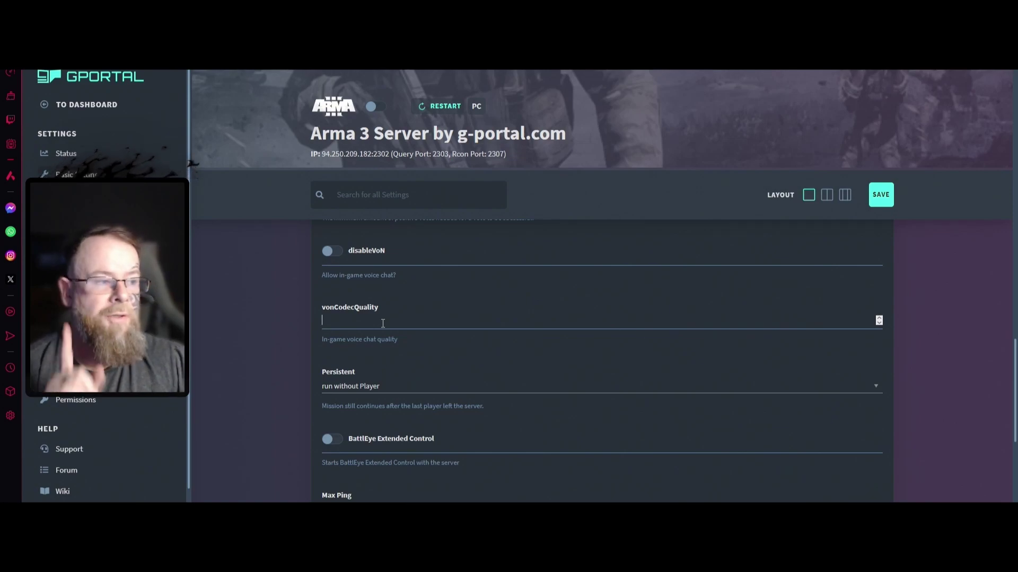
Switch the disableVoN voice setting back on.
{"action": "scroll", "coordinate": [356, 301], "scroll_direction": "up", "scroll_amount": 2}
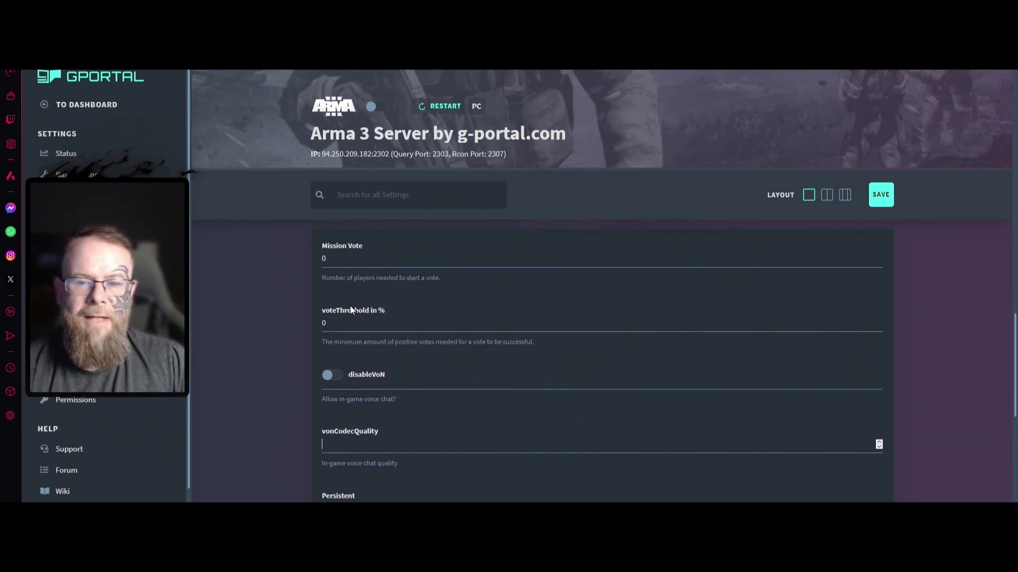
{"action": "left_click", "coordinate": [327, 375]}
{"action": "scroll", "coordinate": [307, 398], "scroll_direction": "down", "scroll_amount": 2}
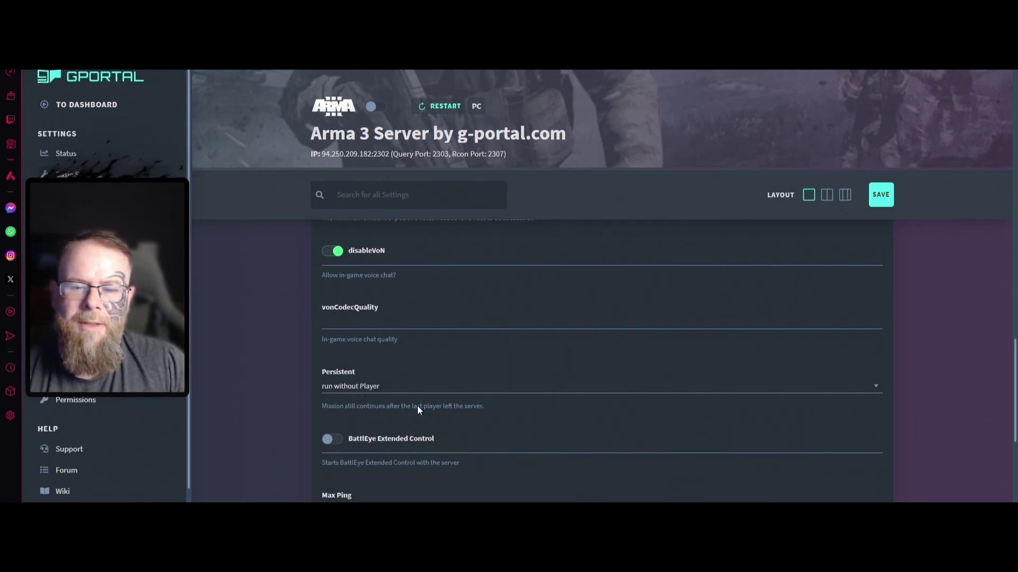
Check the Persistent dropdown and keep it at 'run without Player'.
{"action": "left_click", "coordinate": [393, 389]}
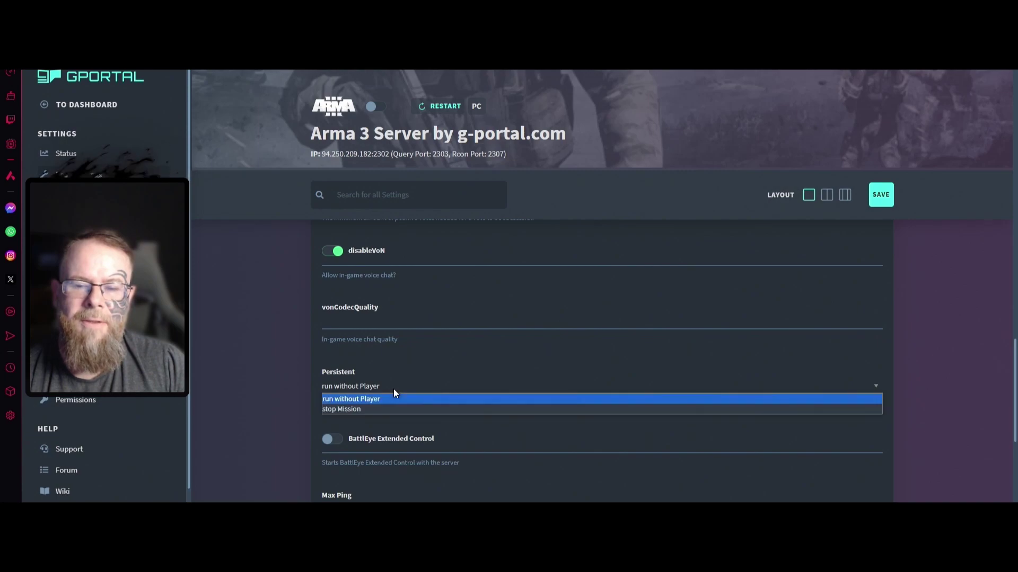
{"action": "left_click", "coordinate": [309, 390]}
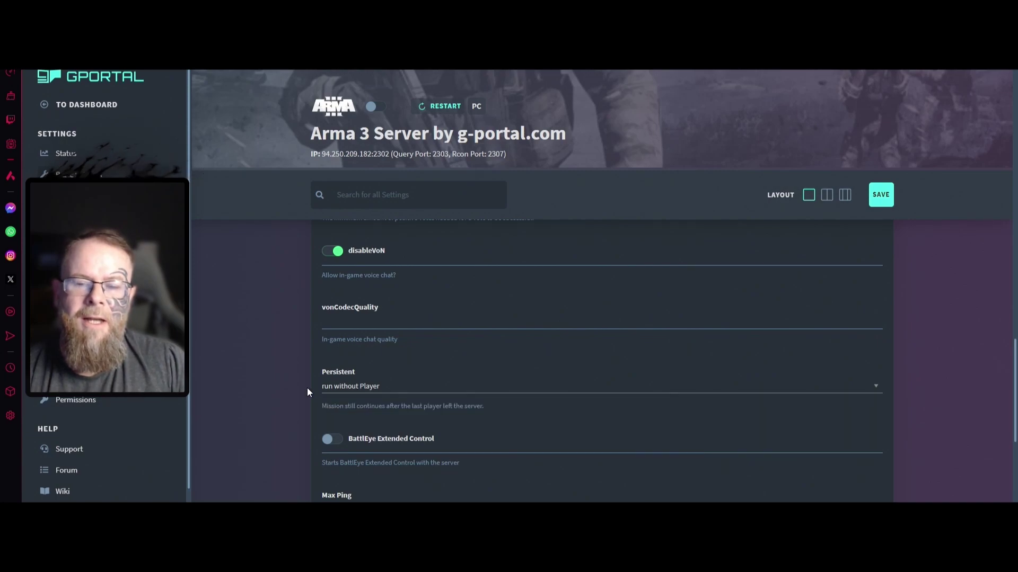
{"action": "left_click", "coordinate": [342, 390]}
{"action": "left_click", "coordinate": [268, 382]}
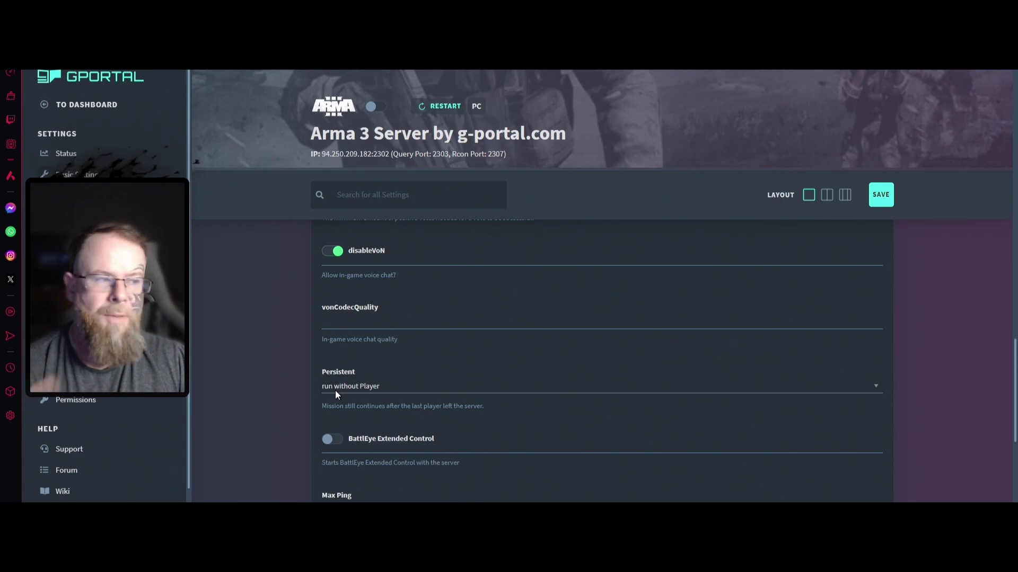
Switch BattlEye Extended Control on in the Arma 3 server settings.
{"action": "scroll", "coordinate": [298, 414], "scroll_direction": "down", "scroll_amount": 2}
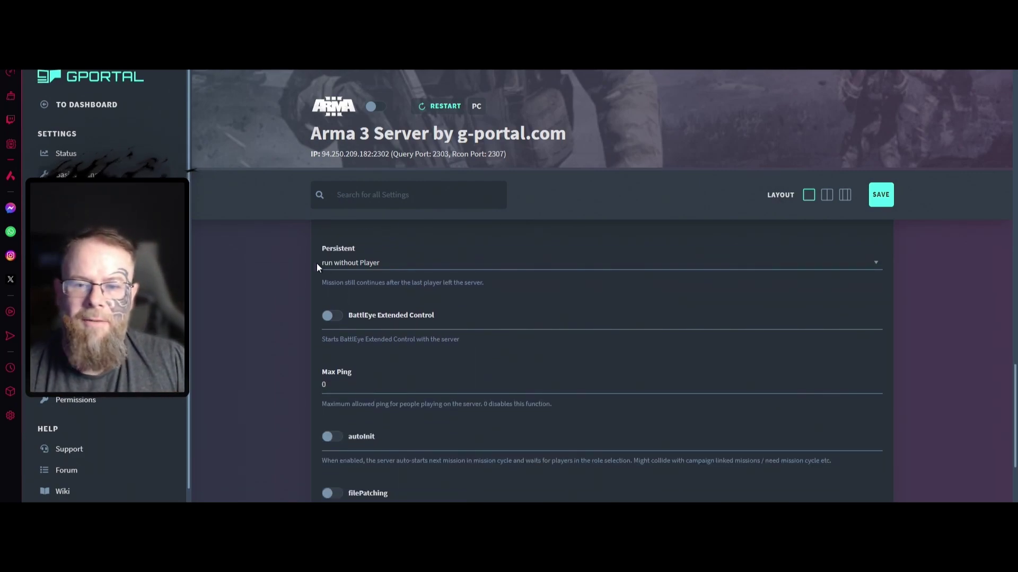
{"action": "left_click", "coordinate": [326, 318]}
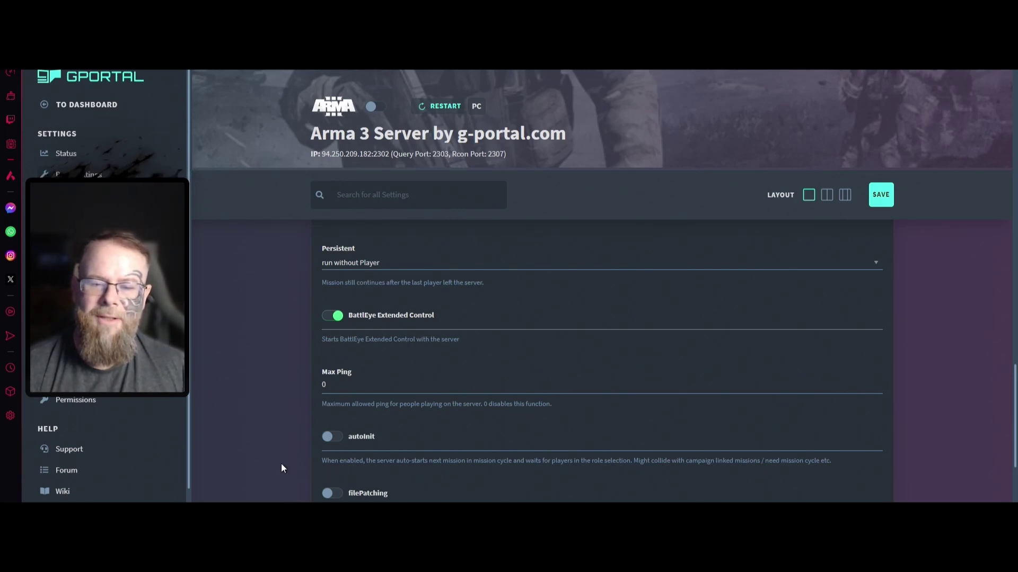
{"action": "scroll", "coordinate": [328, 435], "scroll_direction": "down", "scroll_amount": 2}
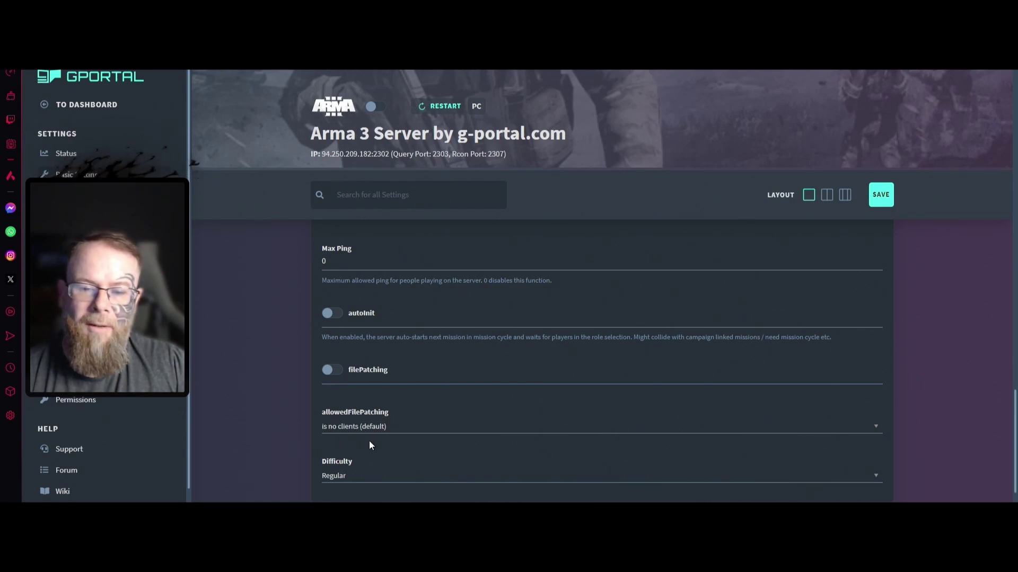
Leave Difficulty on Regular and save the changed server settings.
{"action": "scroll", "coordinate": [363, 450], "scroll_direction": "down", "scroll_amount": 2}
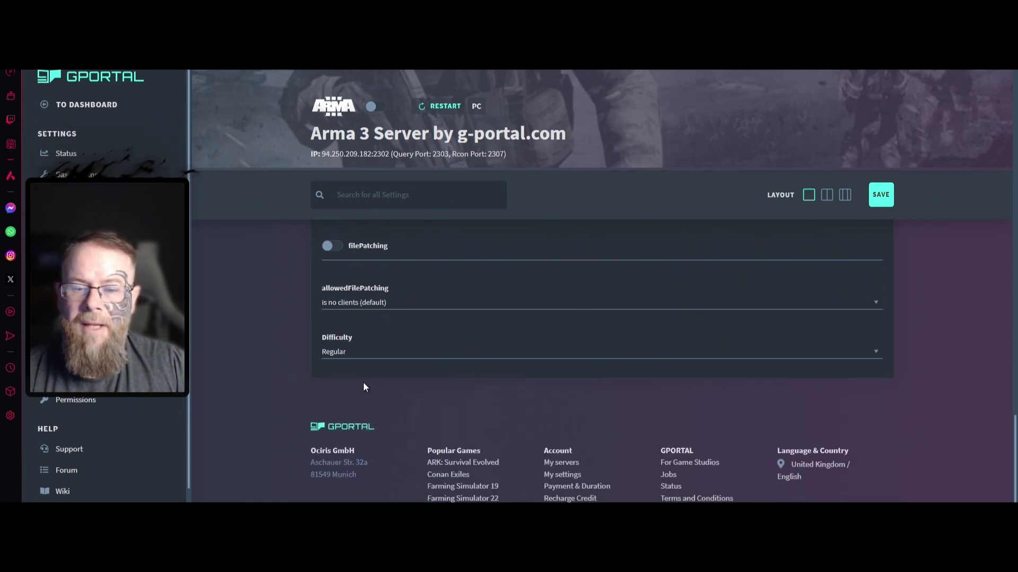
{"action": "left_click", "coordinate": [355, 355]}
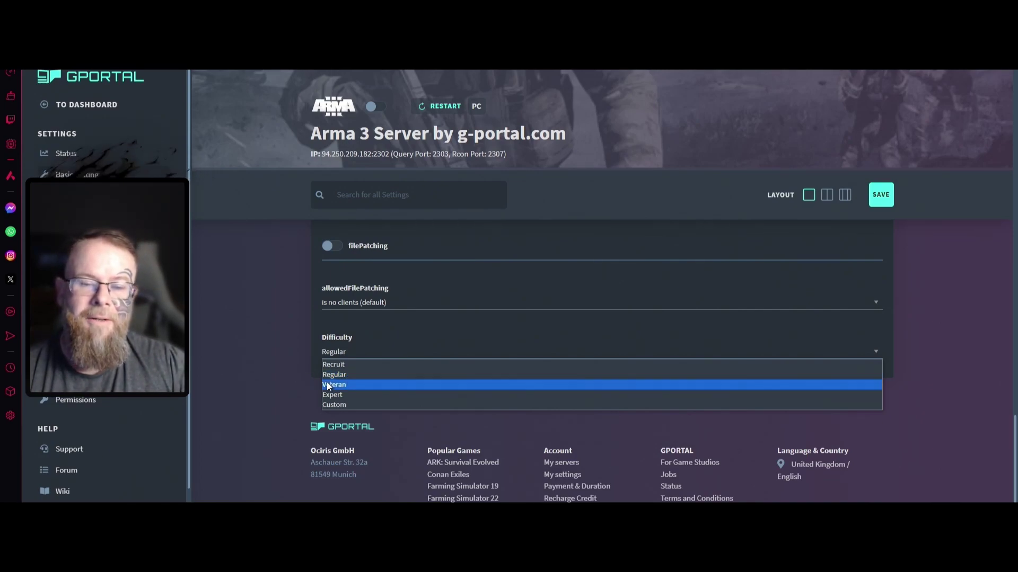
{"action": "left_click", "coordinate": [315, 391]}
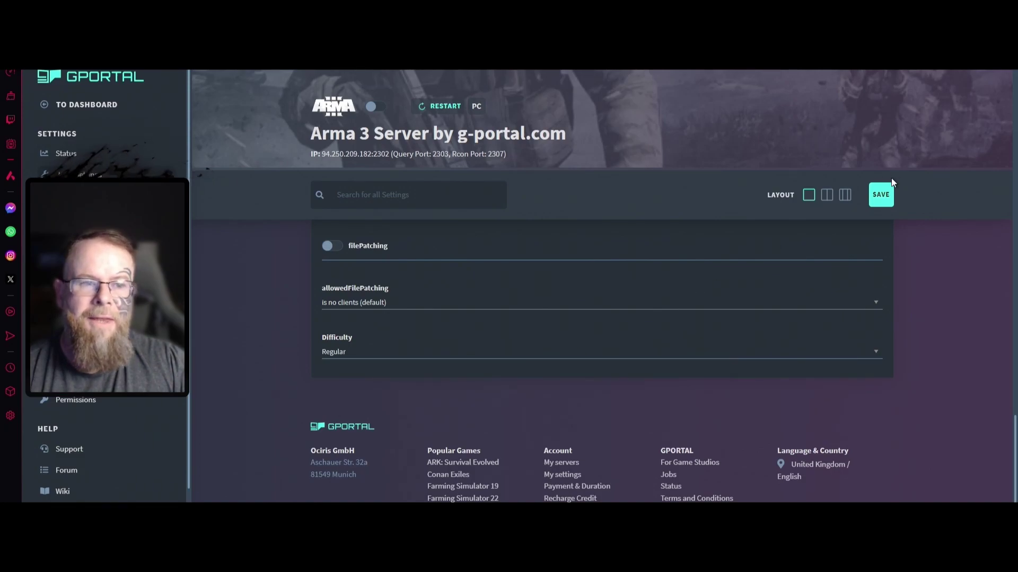
{"action": "left_click", "coordinate": [881, 194]}
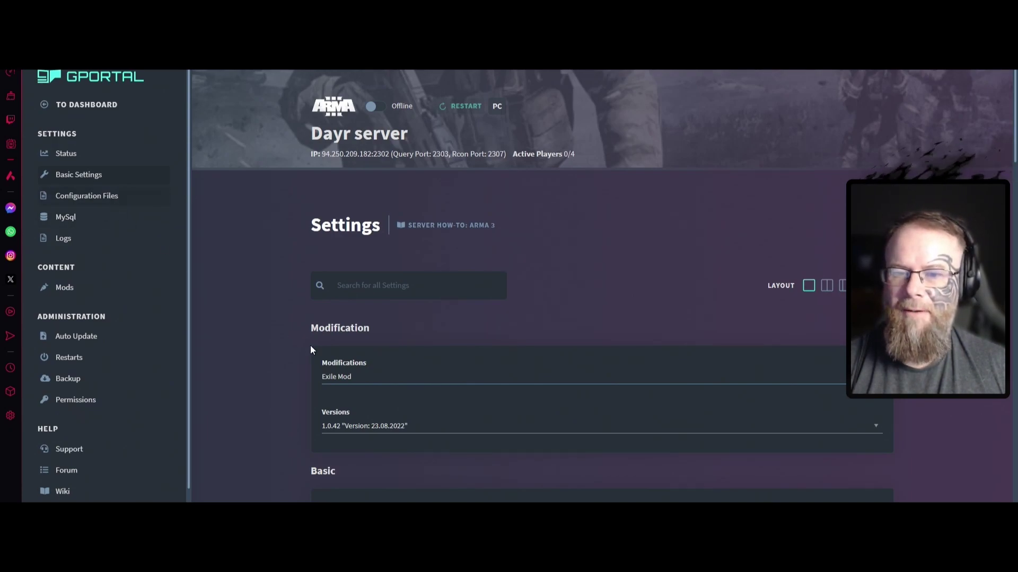
Browse the configuration file list without picking one, then view the MySQL access data.
{"action": "left_click", "coordinate": [336, 280]}
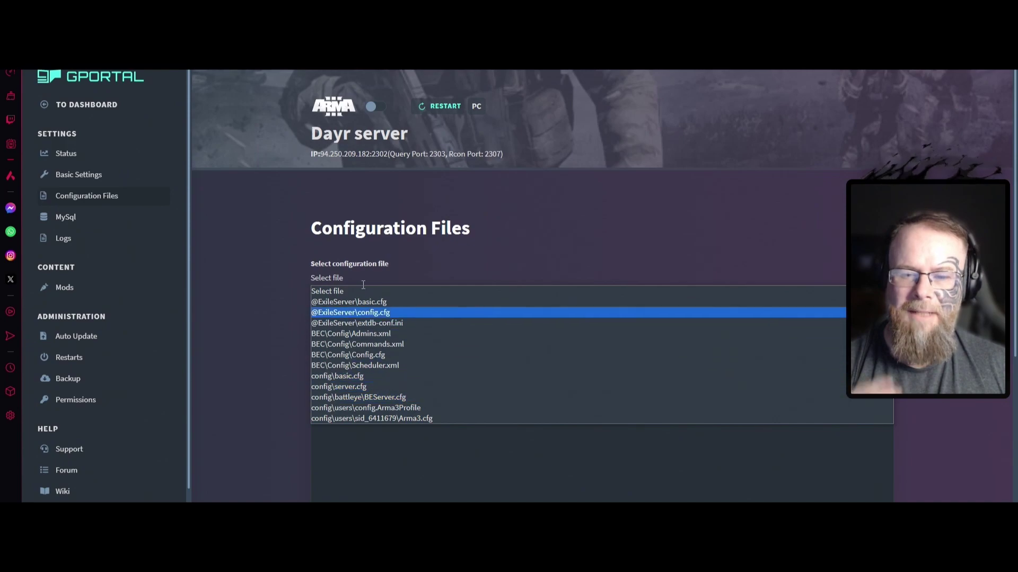
{"action": "left_click", "coordinate": [330, 416]}
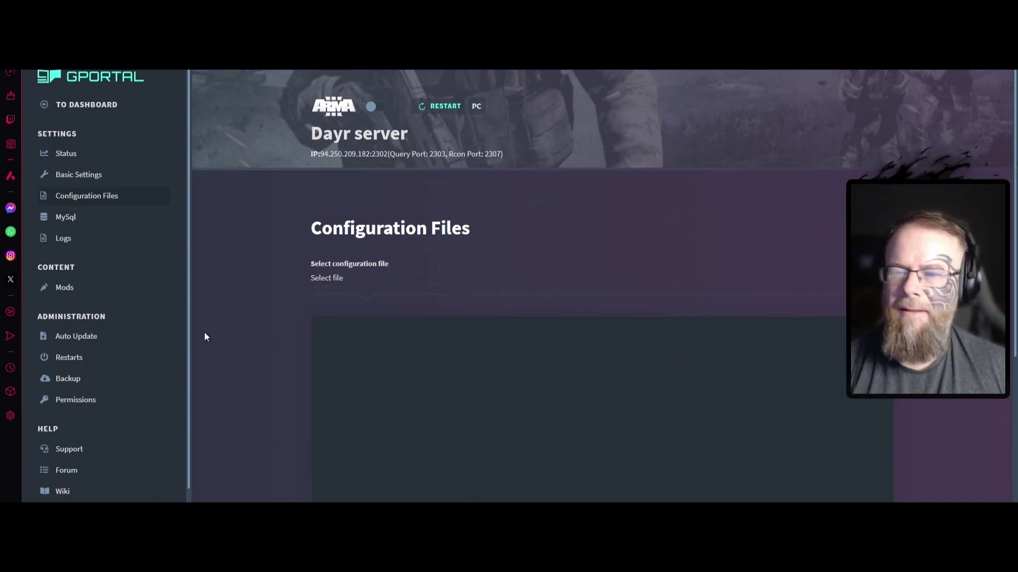
{"action": "left_click", "coordinate": [66, 220]}
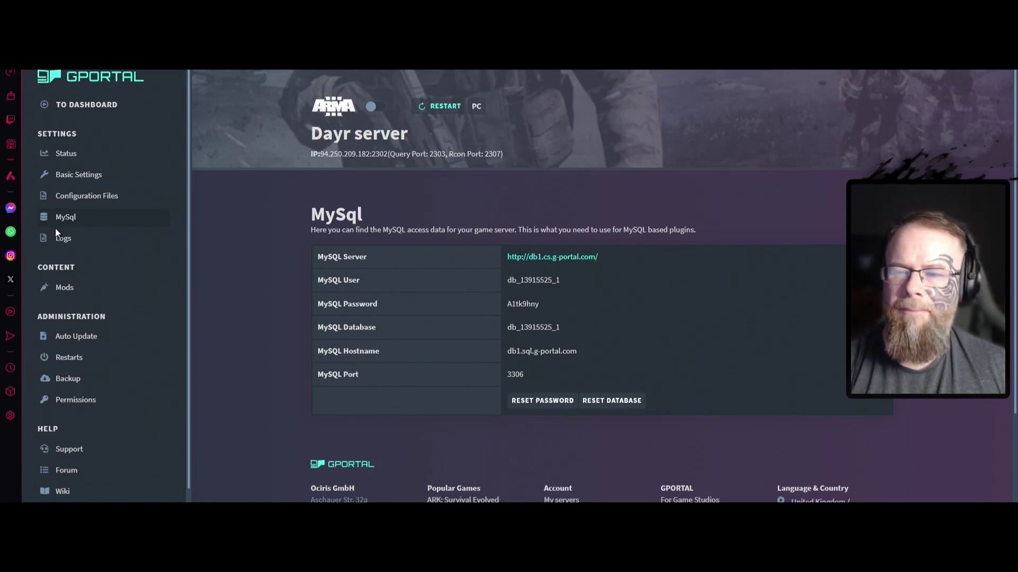
{"action": "left_click", "coordinate": [94, 244]}
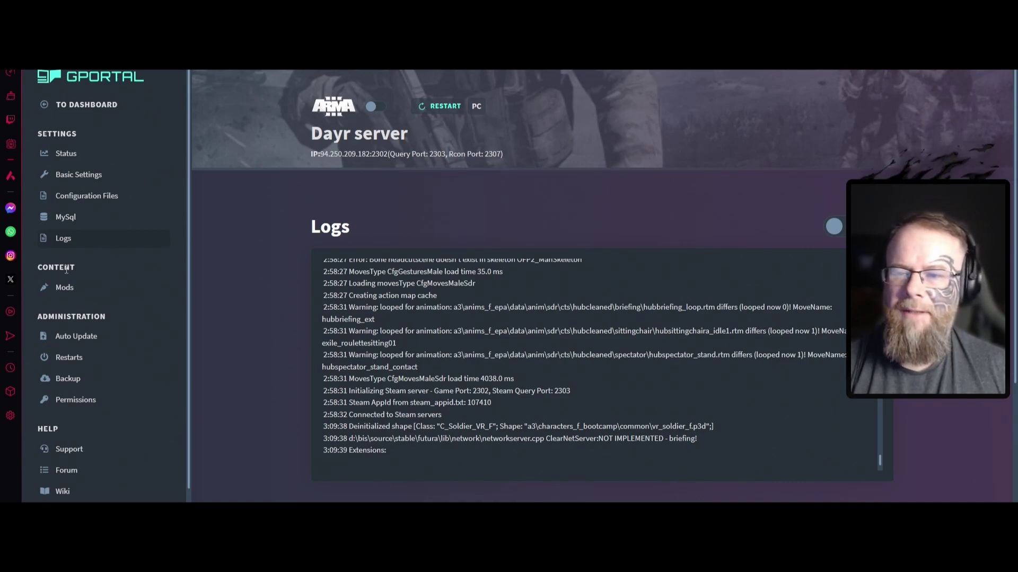
{"action": "left_click", "coordinate": [74, 300]}
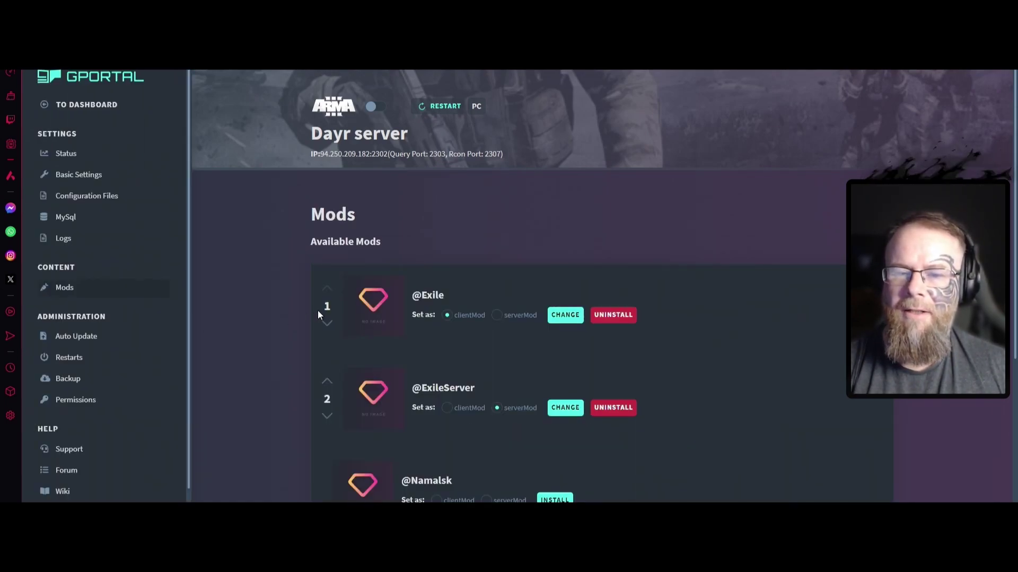
{"action": "scroll", "coordinate": [406, 437], "scroll_direction": "down", "scroll_amount": 3}
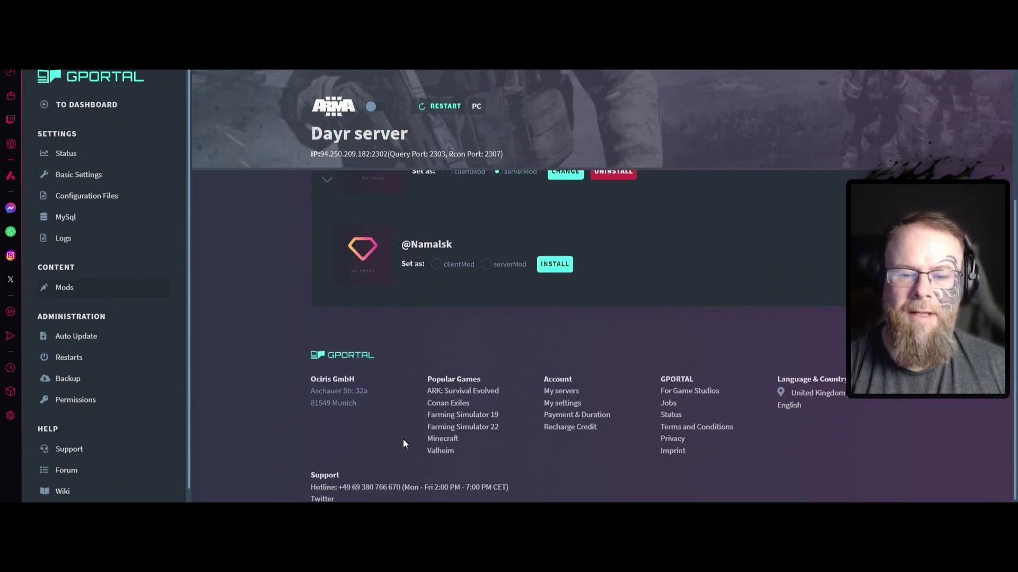
{"action": "scroll", "coordinate": [402, 439], "scroll_direction": "up", "scroll_amount": 3}
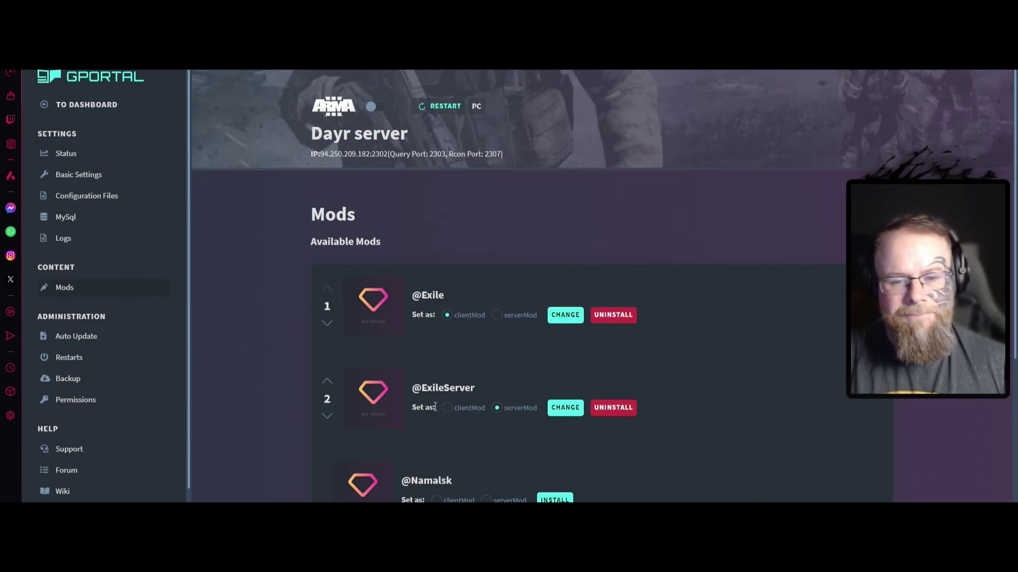
{"action": "left_click", "coordinate": [62, 337]}
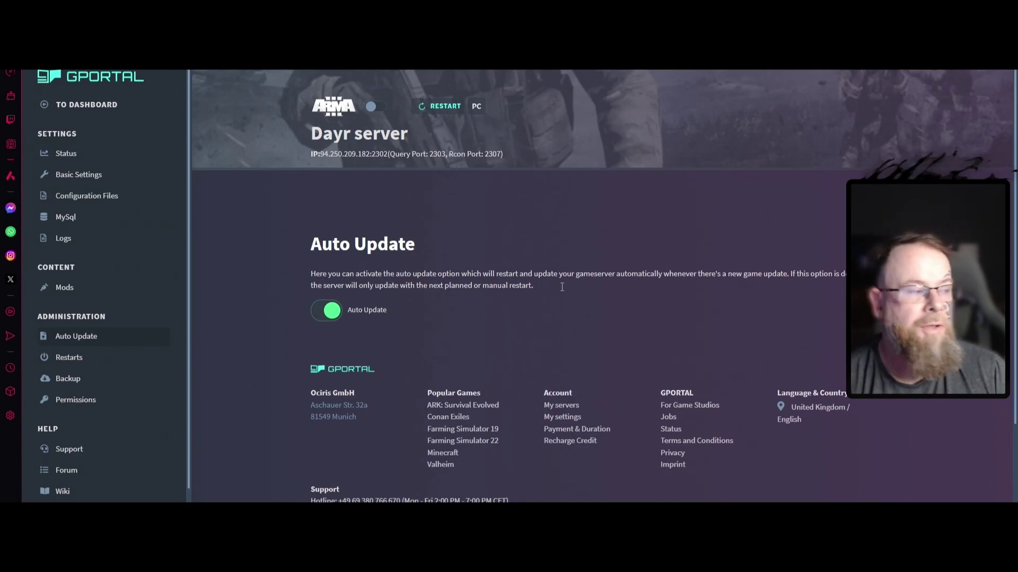
Check the Restarts and Backup pages, finishing on the Permissions page.
{"action": "left_click", "coordinate": [70, 358]}
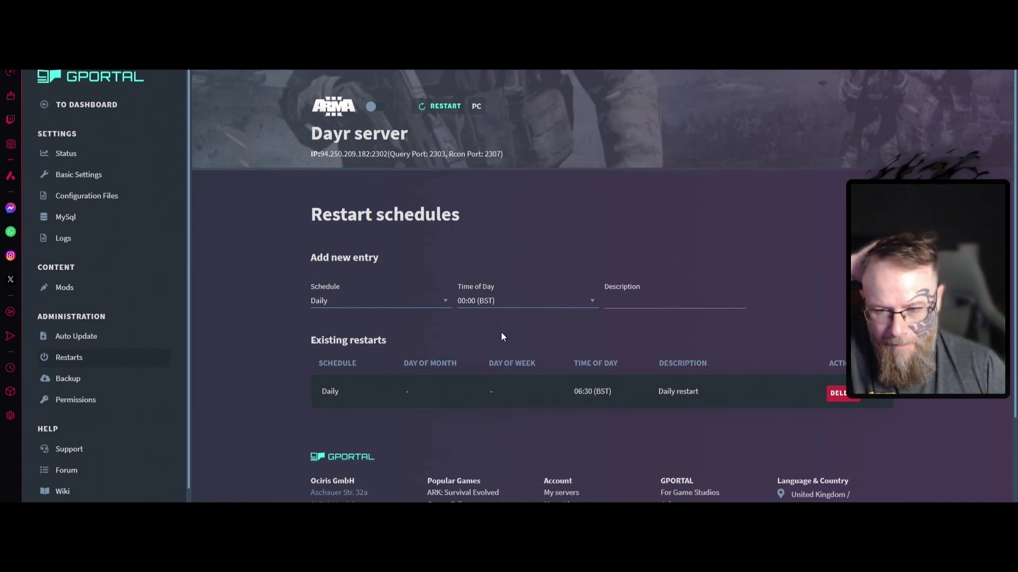
{"action": "left_click", "coordinate": [83, 378]}
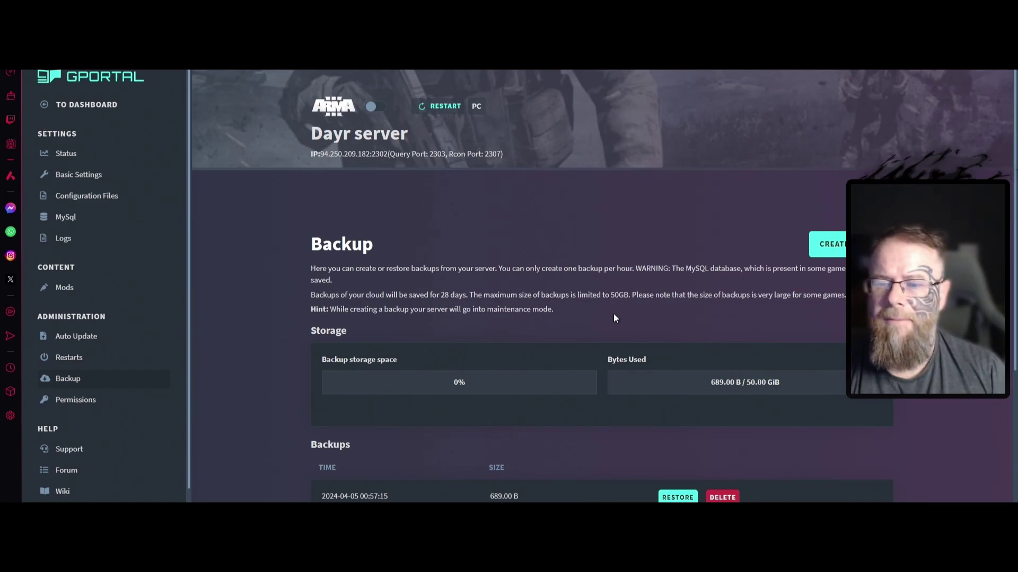
{"action": "left_click", "coordinate": [114, 406]}
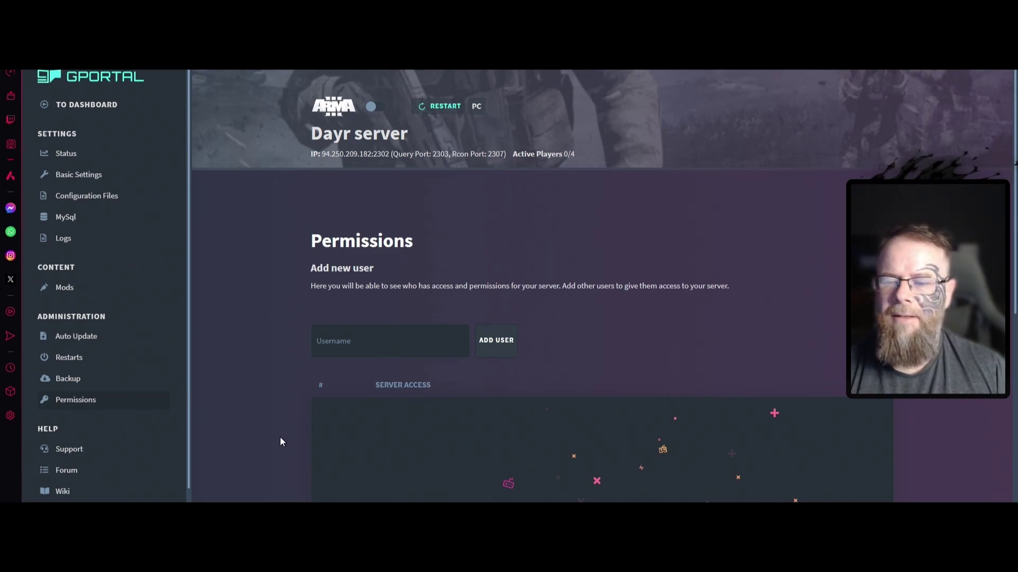
Create a support ticket with Category Arma 3 and Server Dayr server, ready for a title.
{"action": "left_click", "coordinate": [87, 459]}
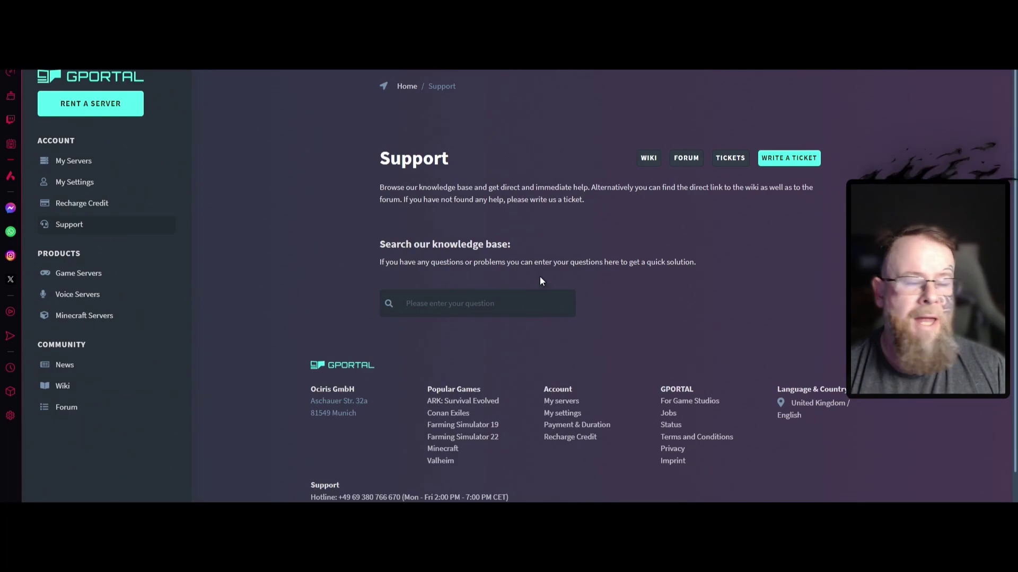
{"action": "left_click", "coordinate": [799, 159]}
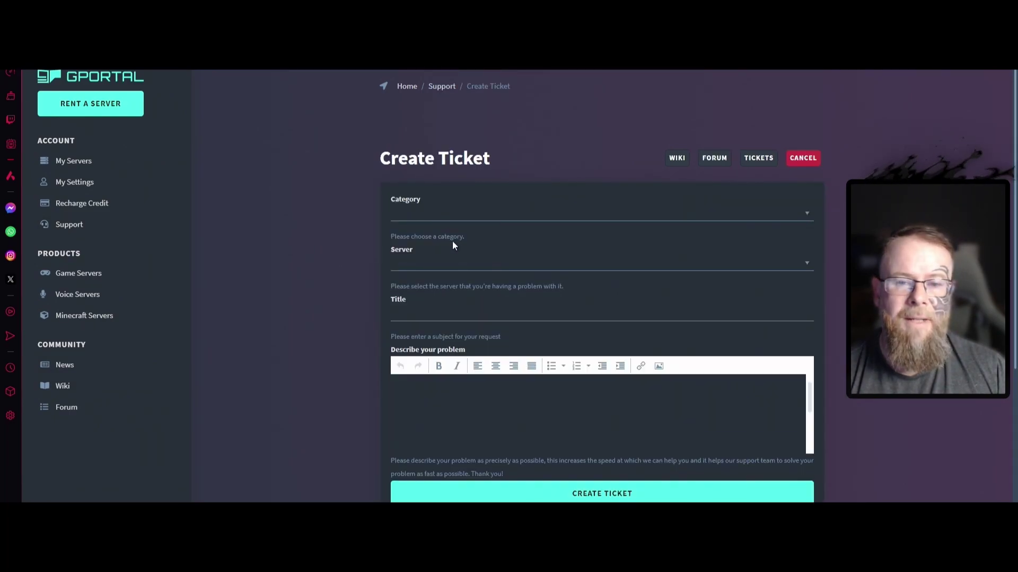
{"action": "left_click", "coordinate": [438, 210]}
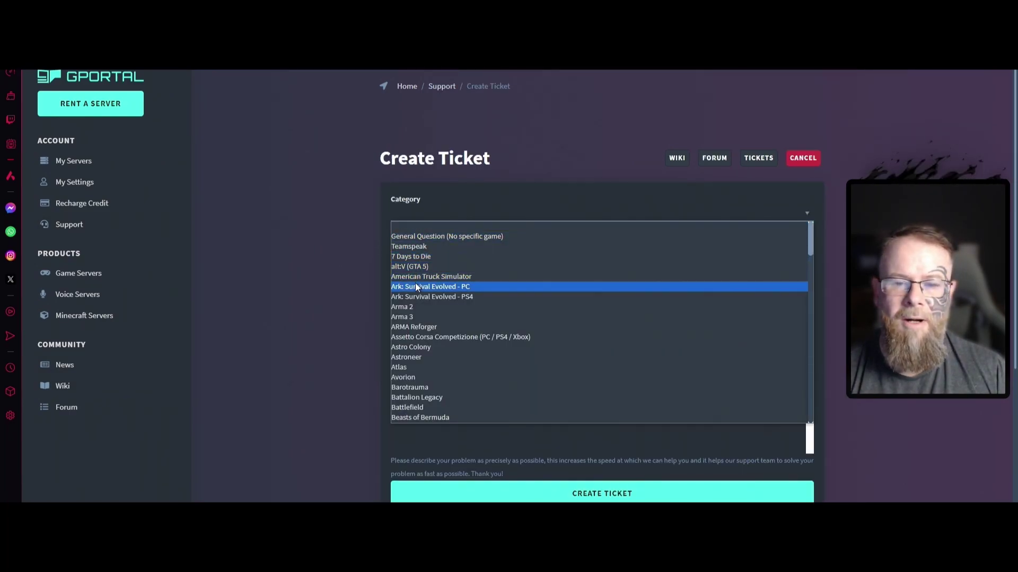
{"action": "left_click", "coordinate": [411, 315]}
{"action": "left_click", "coordinate": [419, 262]}
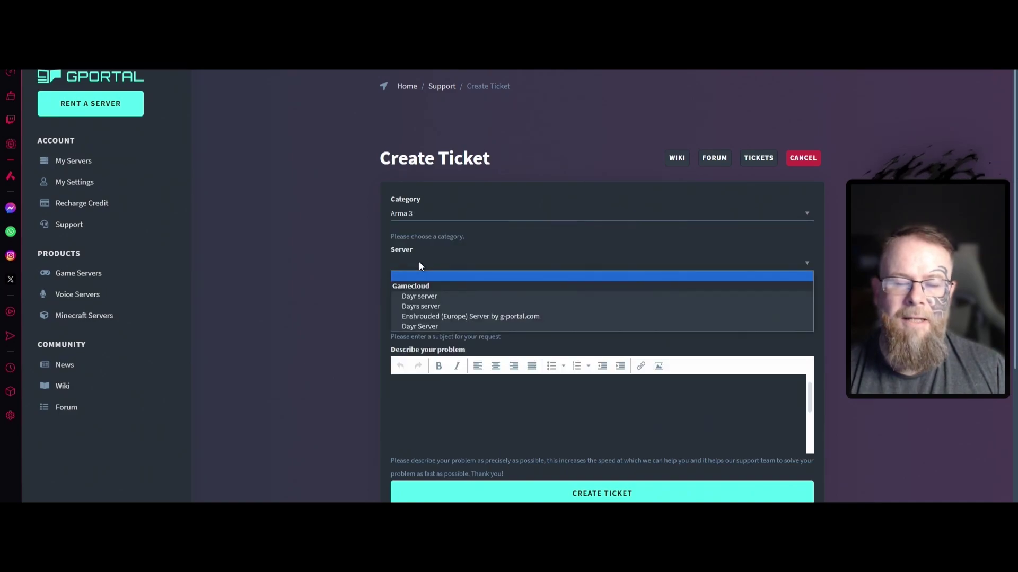
{"action": "left_click", "coordinate": [417, 298]}
{"action": "left_click", "coordinate": [421, 313]}
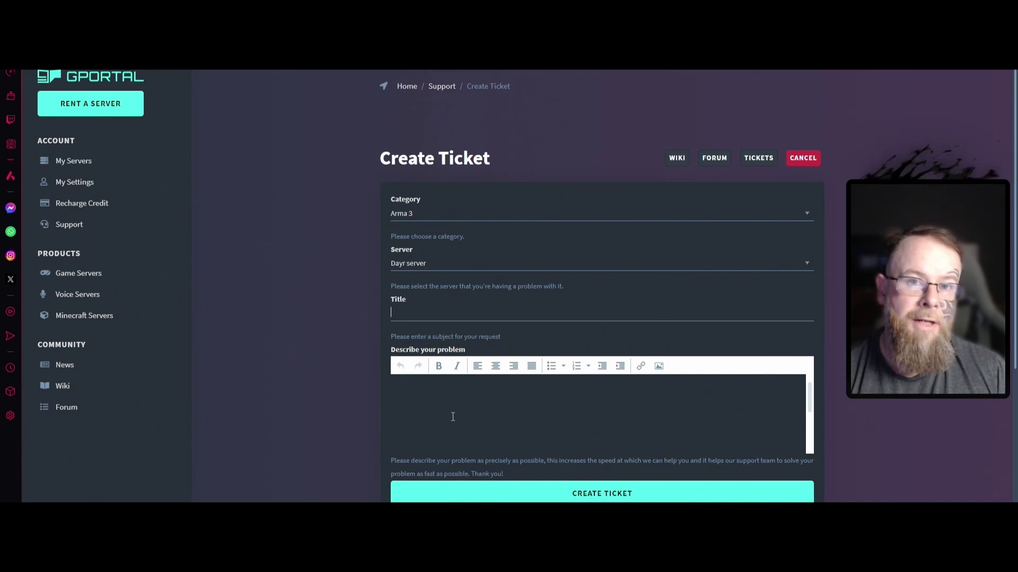
Return via My Servers to the Gamecloud Dashboard listing the Palworld Dayr Server.
{"action": "left_click", "coordinate": [73, 162]}
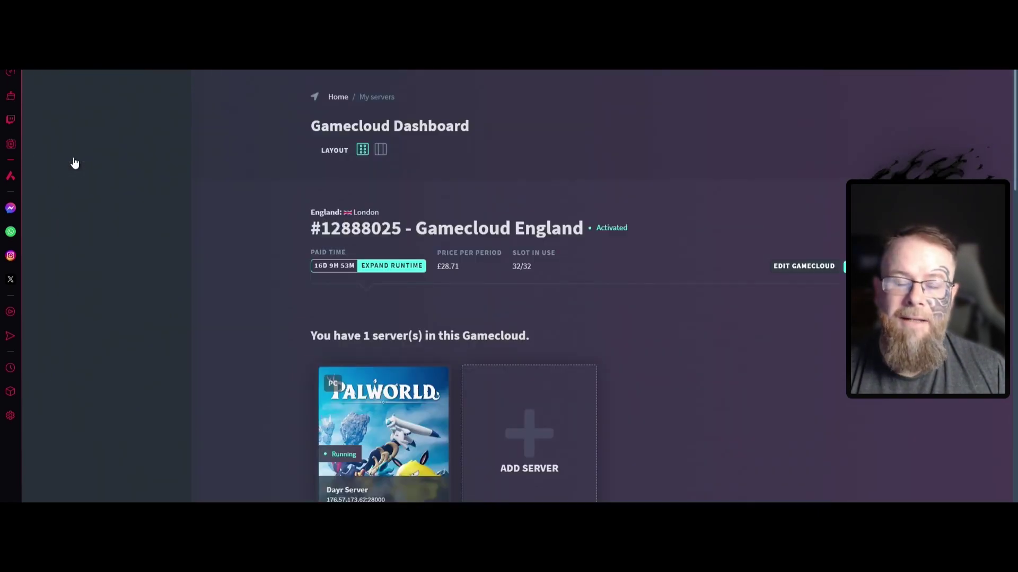